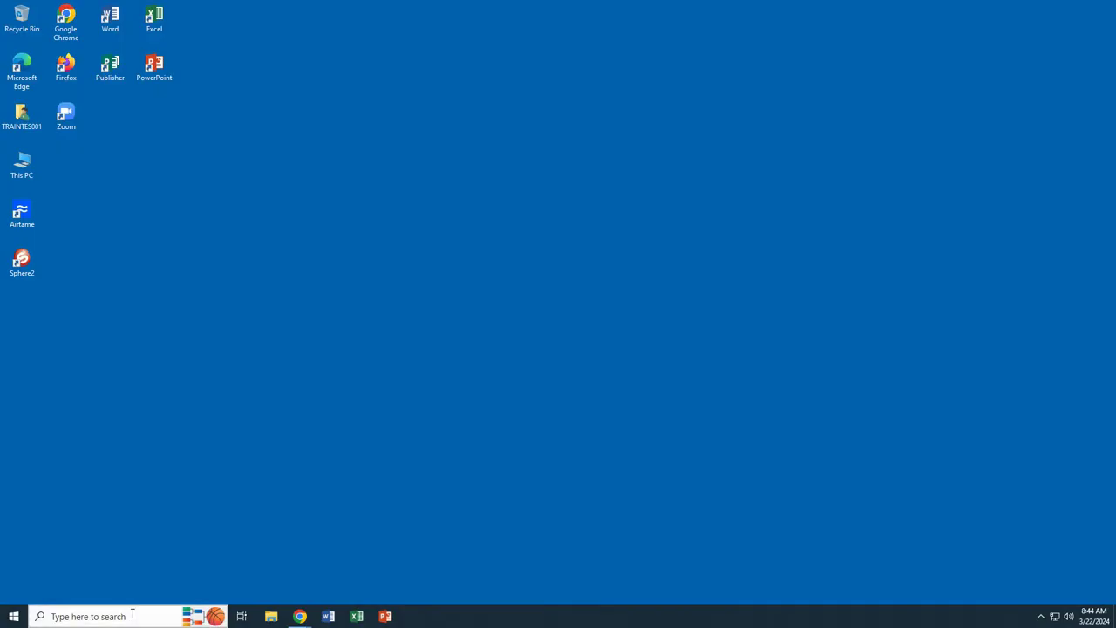
# Search Windows for 'vis' and launch IPEVO Visualizer showing the live poster feed.
pyautogui.click(132, 614)
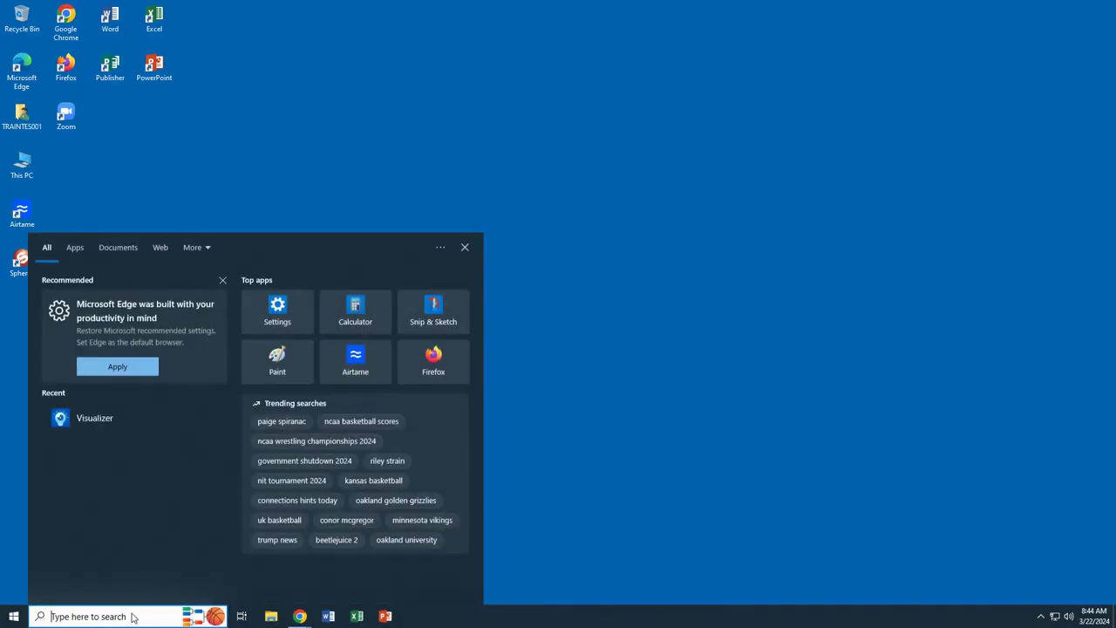
pyautogui.write('vis')
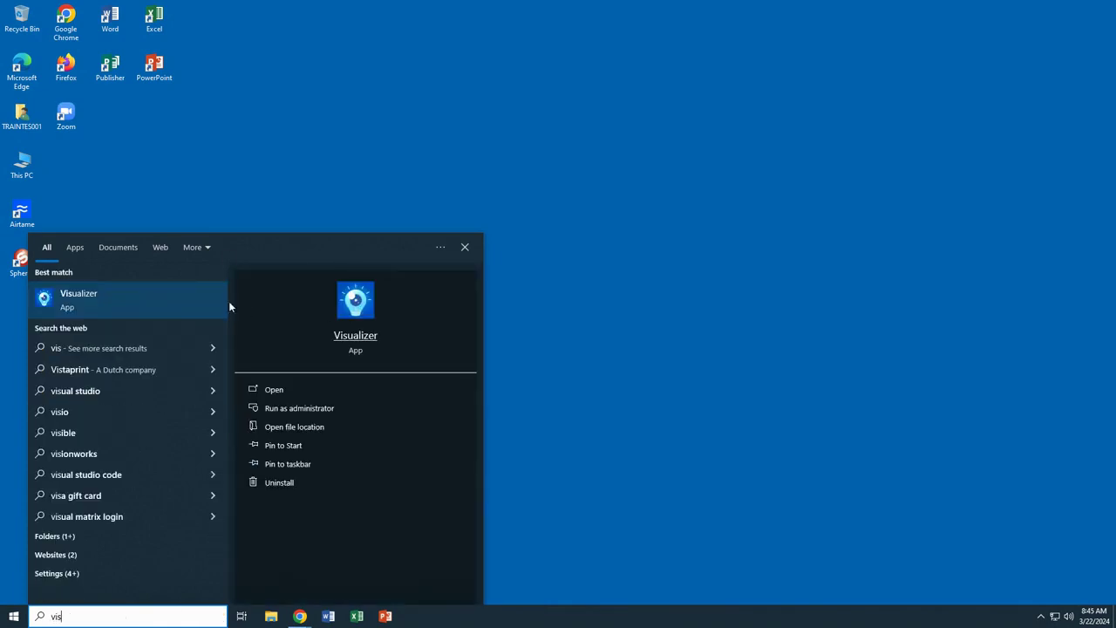
pyautogui.click(93, 301)
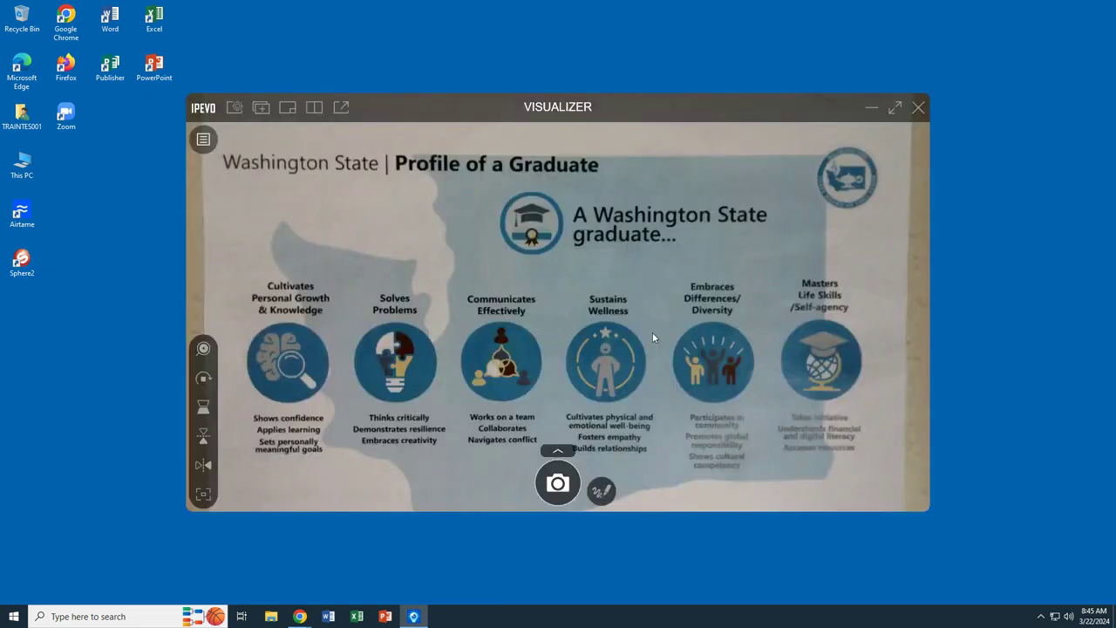
# Maximize the Visualizer window and switch the capture mode from snapshot to Record.
pyautogui.click(894, 109)
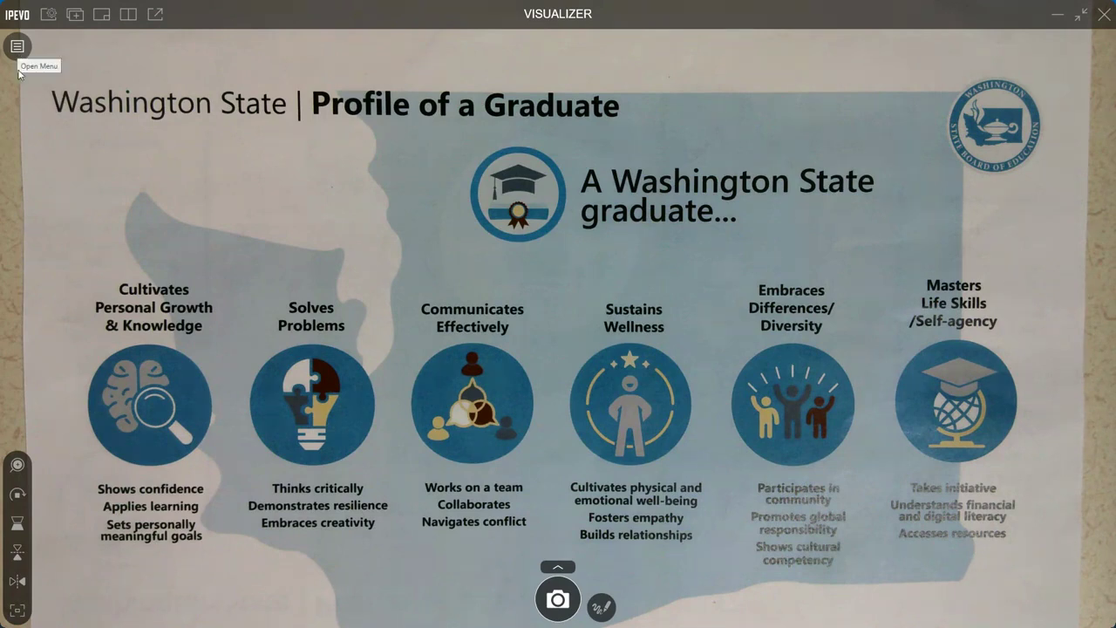
pyautogui.click(559, 570)
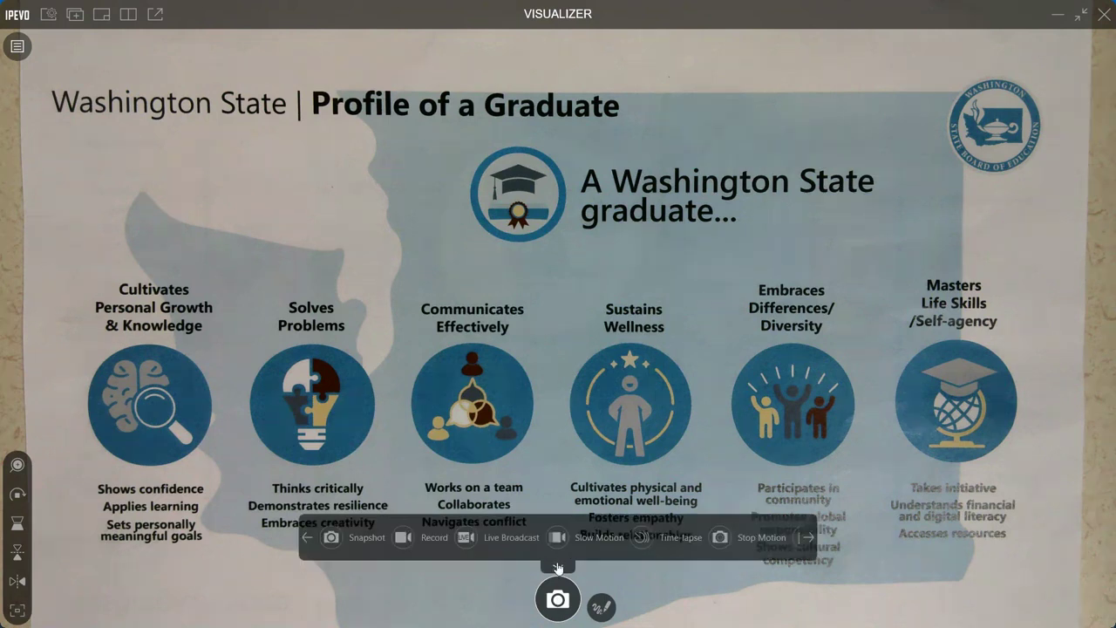
pyautogui.click(410, 540)
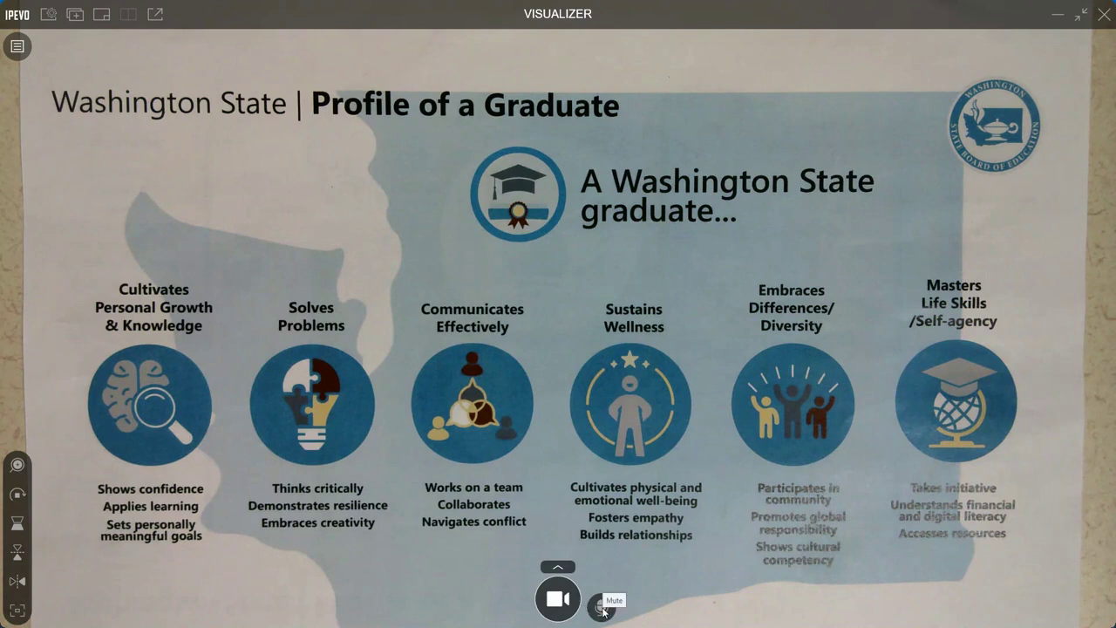
# Record a short test clip of the poster, saving it as an MP4 in Documents.
pyautogui.click(554, 602)
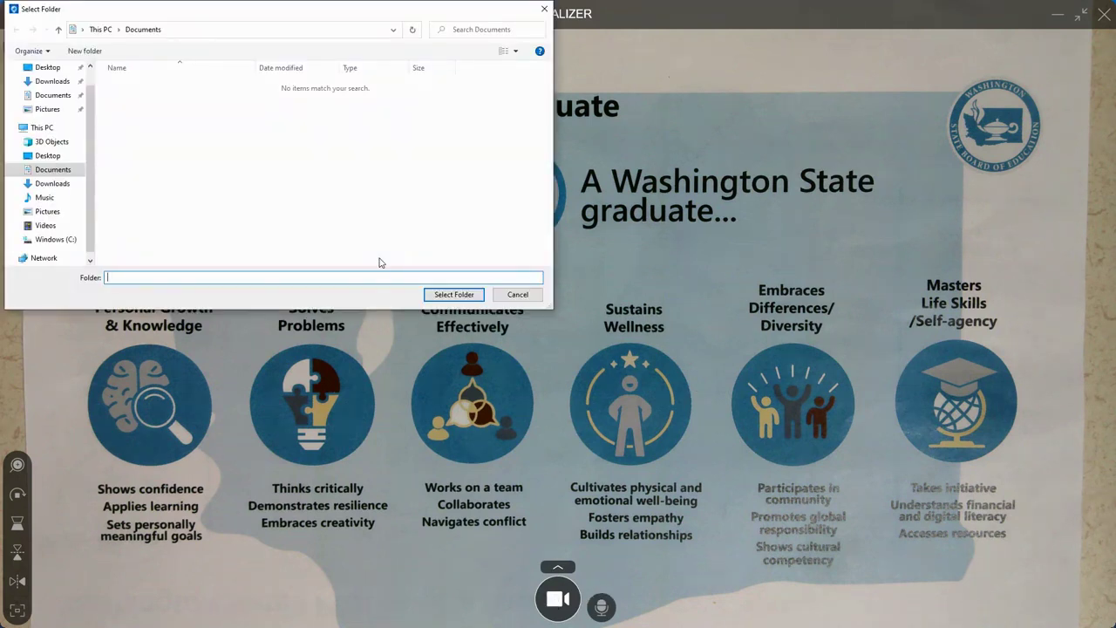
pyautogui.click(54, 176)
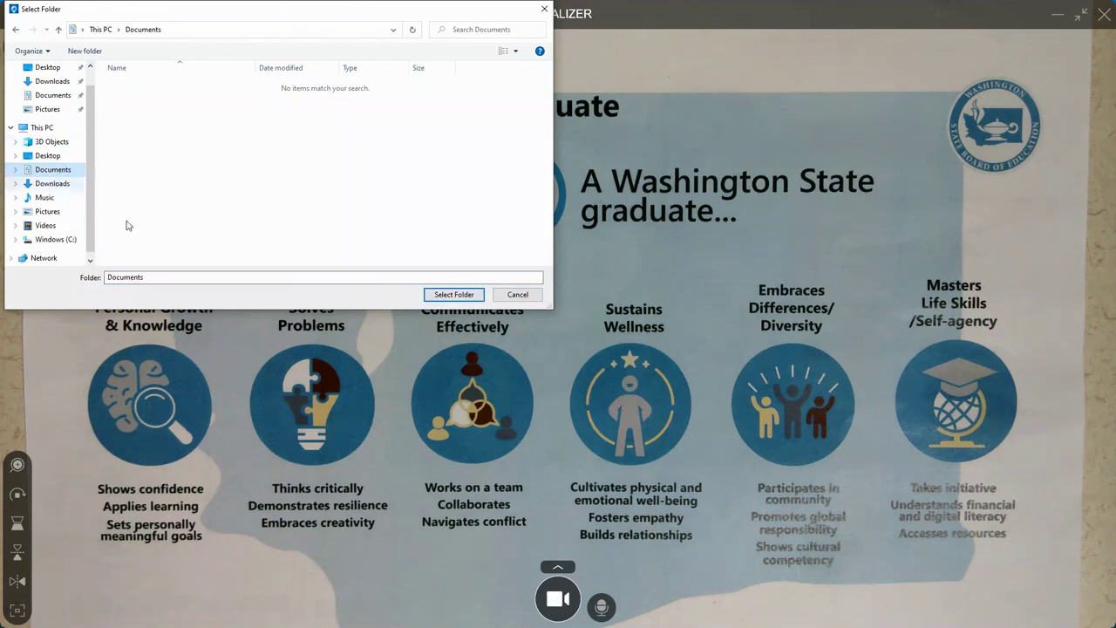
pyautogui.click(430, 294)
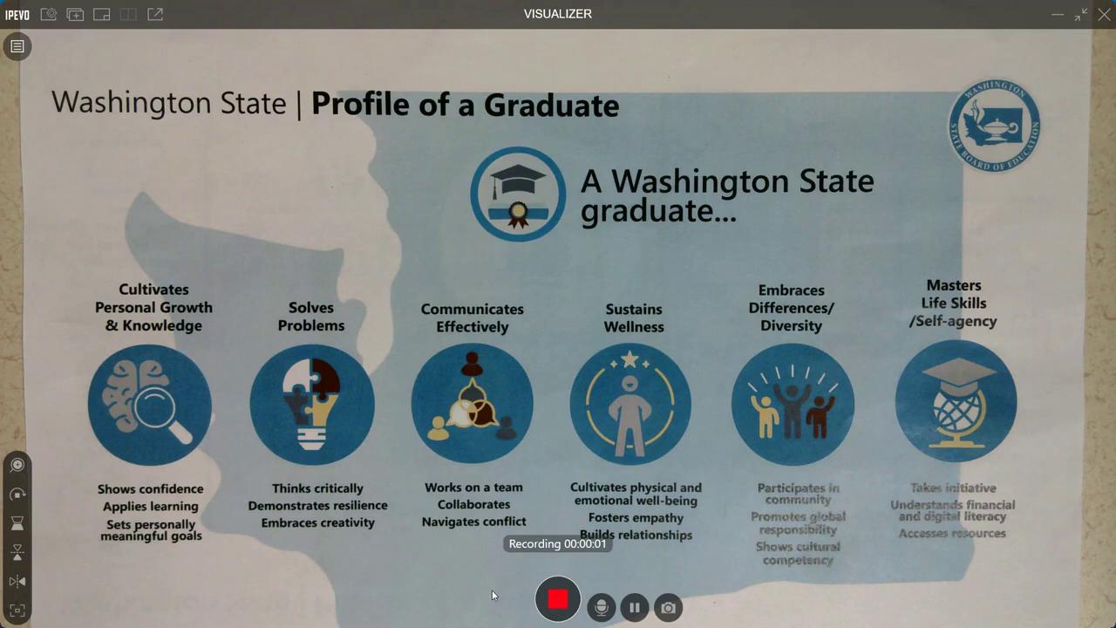
pyautogui.click(558, 608)
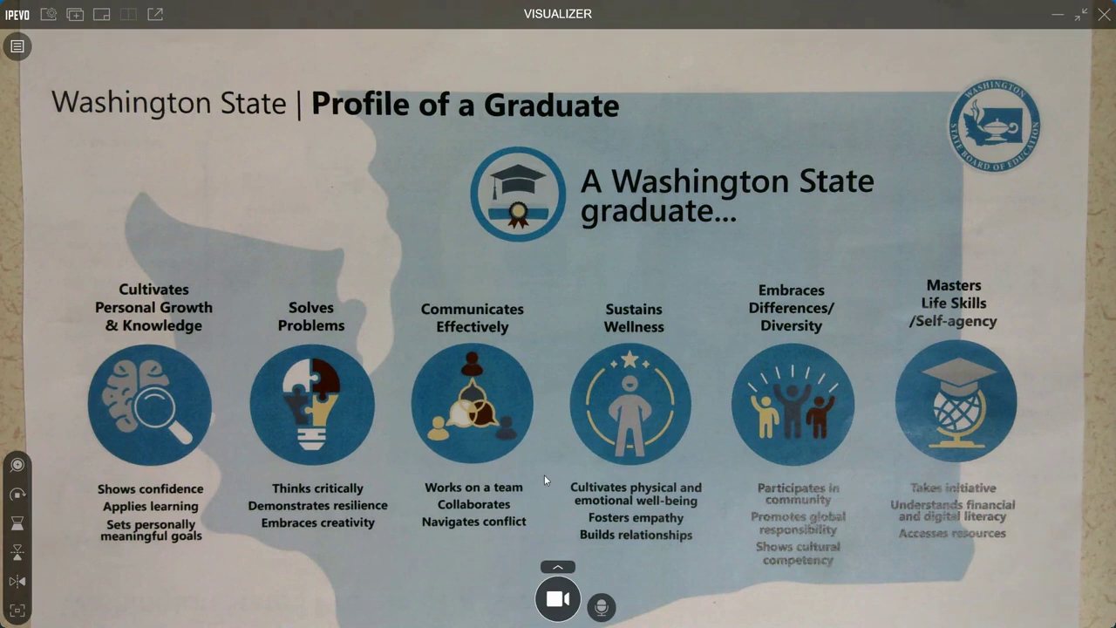
pyautogui.click(558, 567)
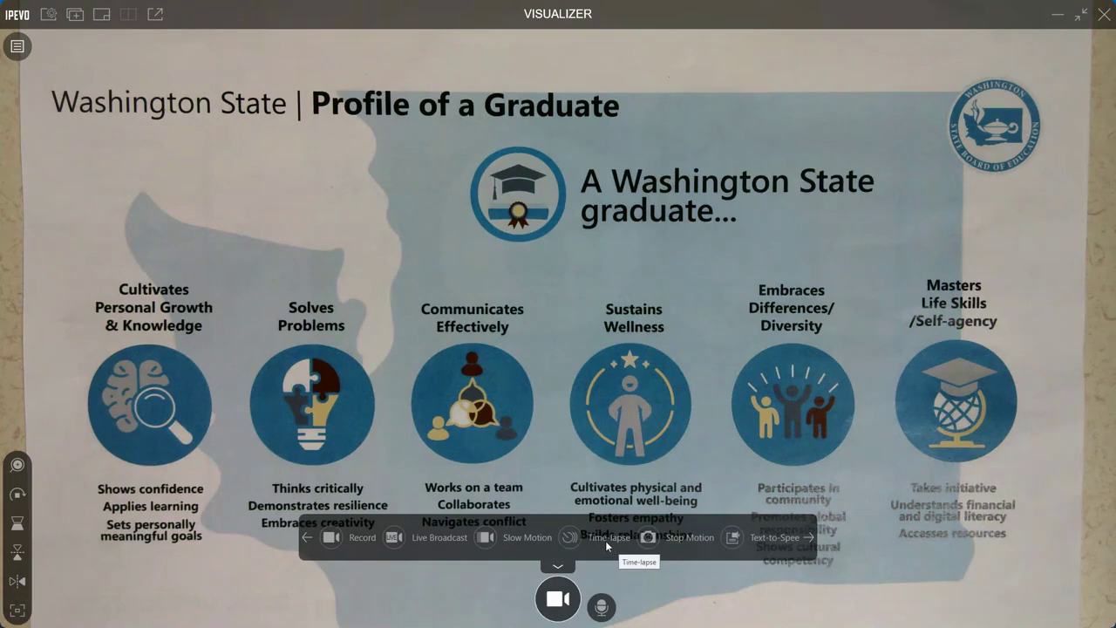
# Try text-to-speech mode, then turn on the yellow masking band and slide it up the poster.
pyautogui.click(756, 542)
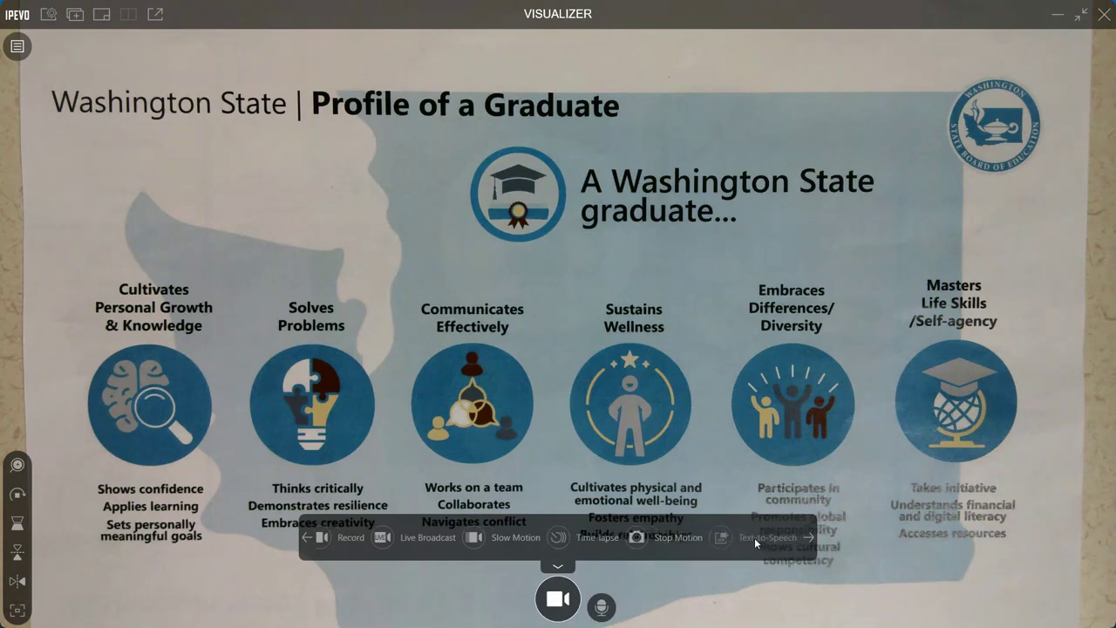
pyautogui.click(558, 569)
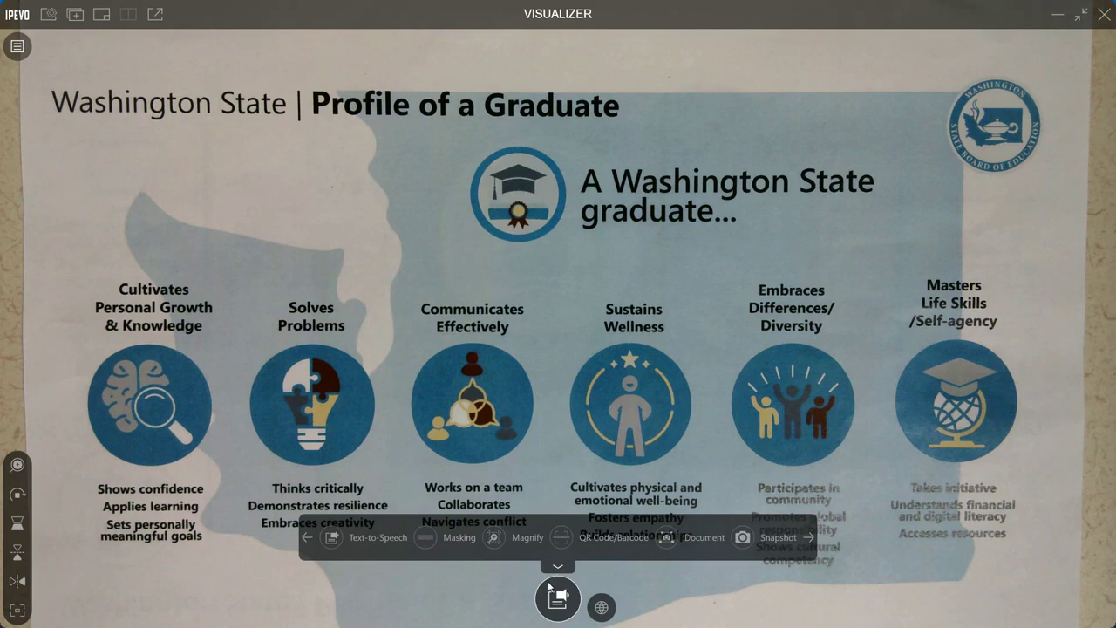
pyautogui.click(446, 538)
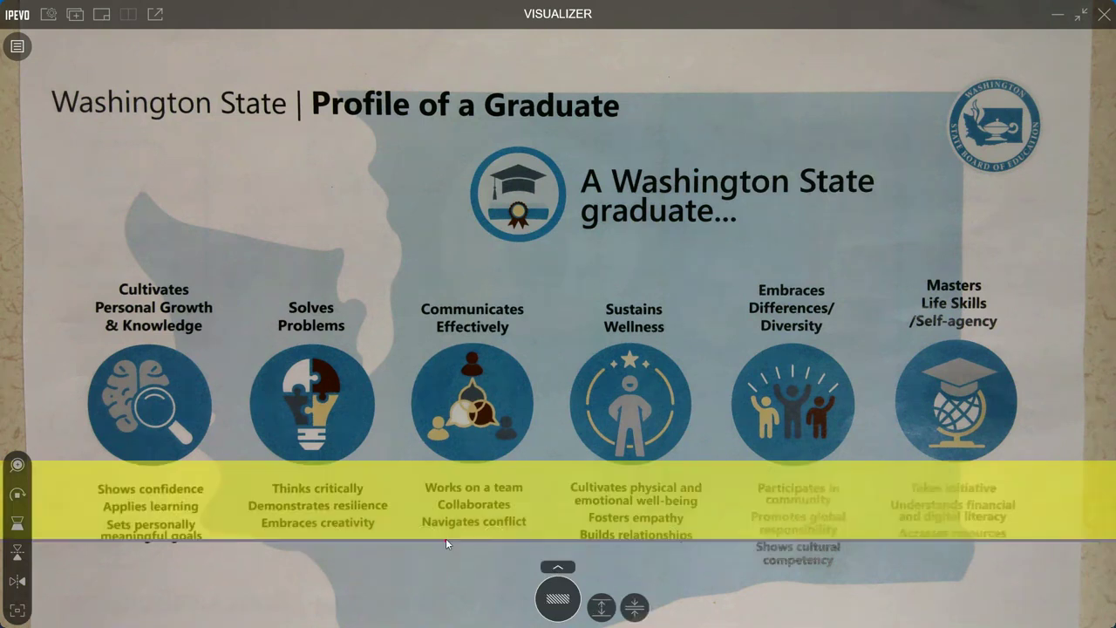
pyautogui.moveTo(446, 538); pyautogui.dragTo(603, 608)
pyautogui.click(602, 608)
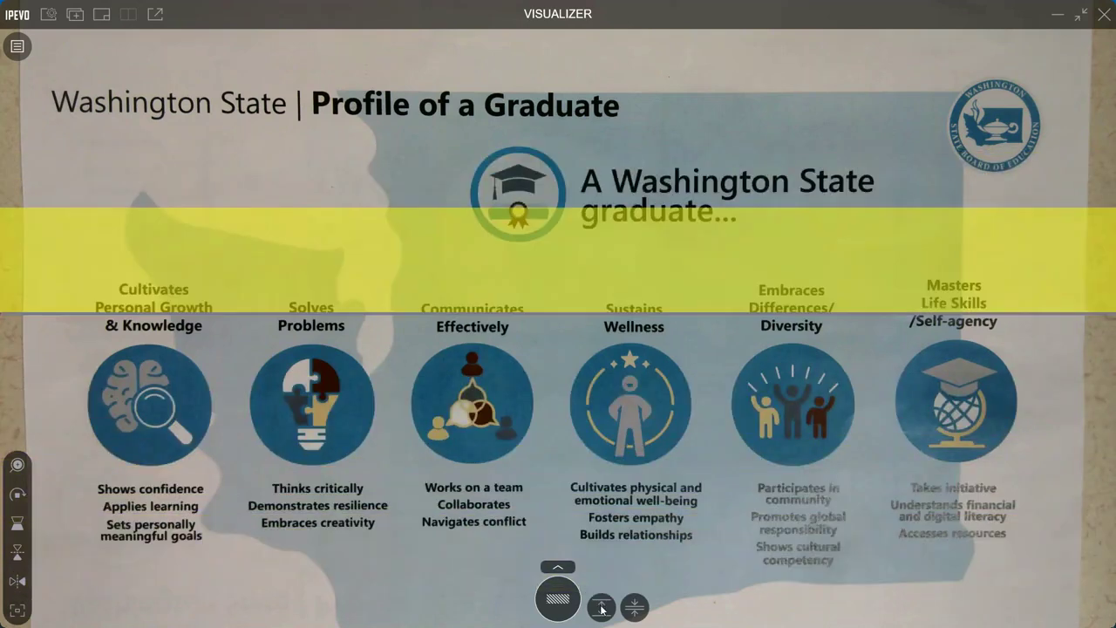
pyautogui.moveTo(598, 519); pyautogui.dragTo(579, 226)
# Reposition the band over the lower bullet rows, briefly trying the black strip mask before returning to yellow.
pyautogui.moveTo(571, 429); pyautogui.dragTo(608, 615)
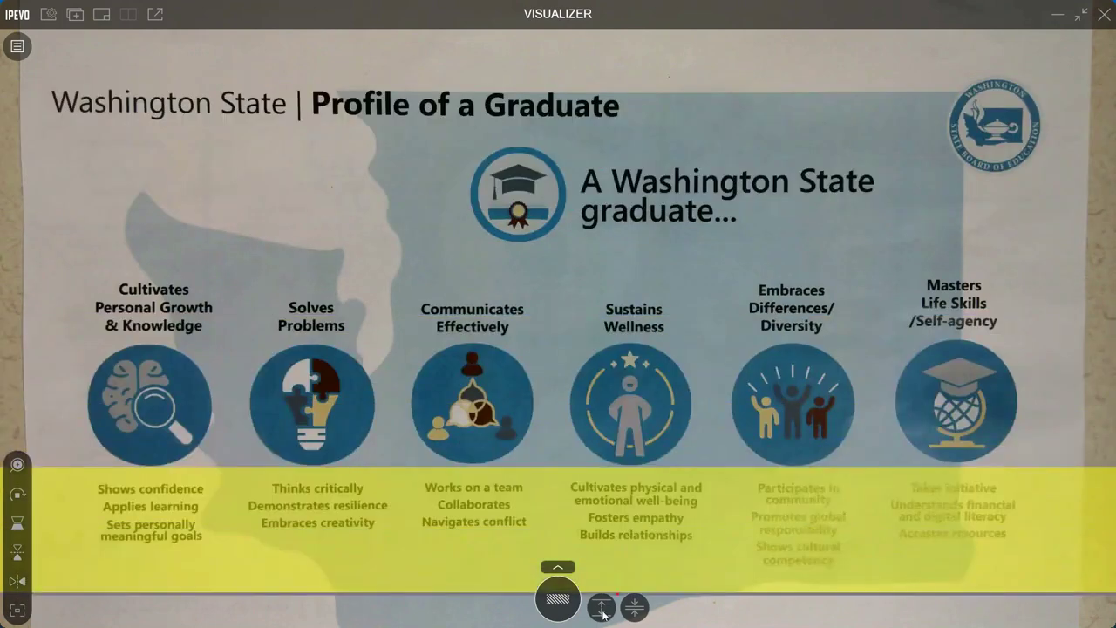
pyautogui.click(607, 614)
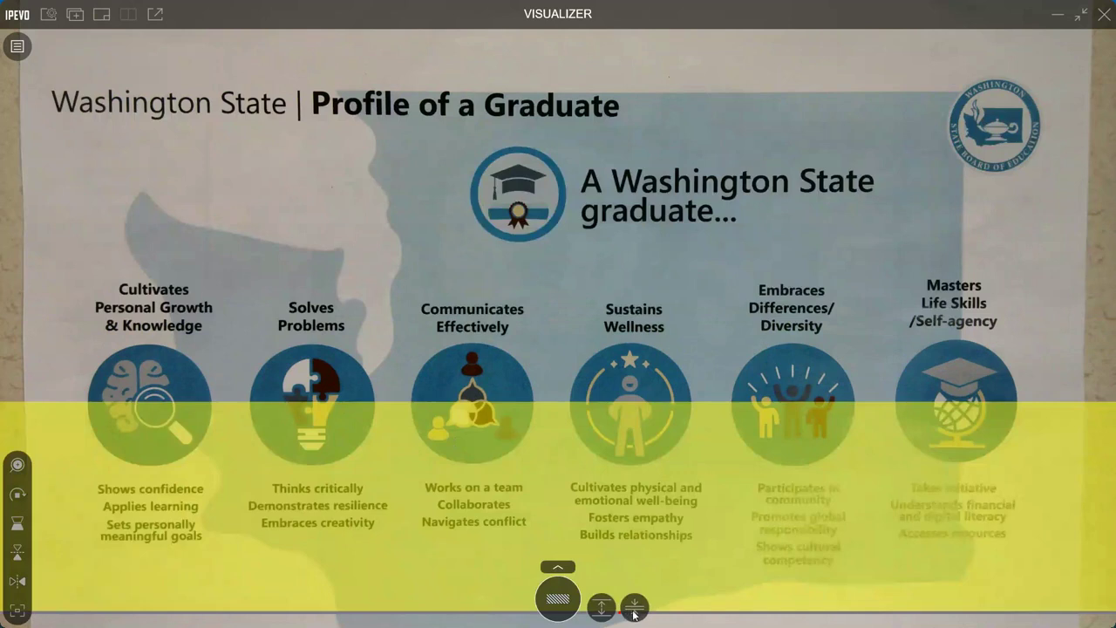
pyautogui.click(635, 615)
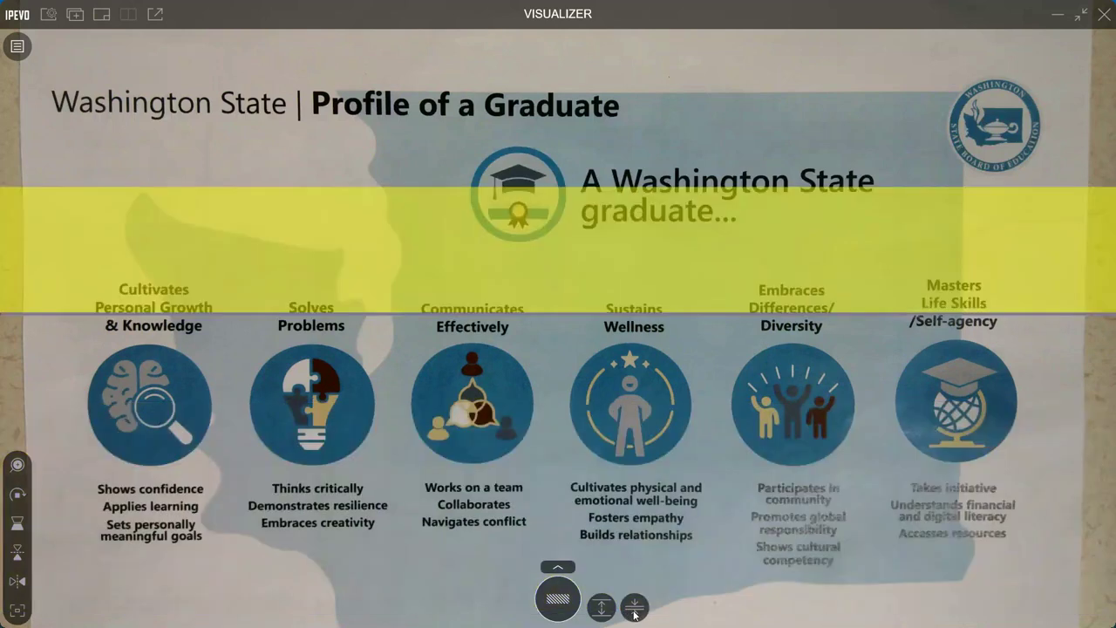
pyautogui.click(617, 612)
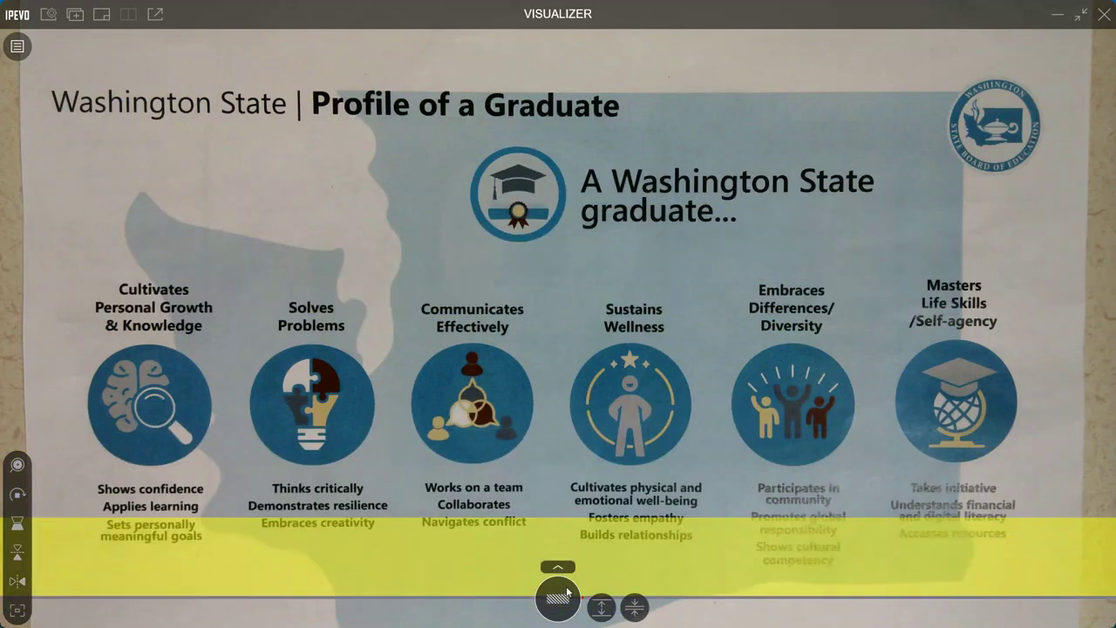
pyautogui.click(558, 598)
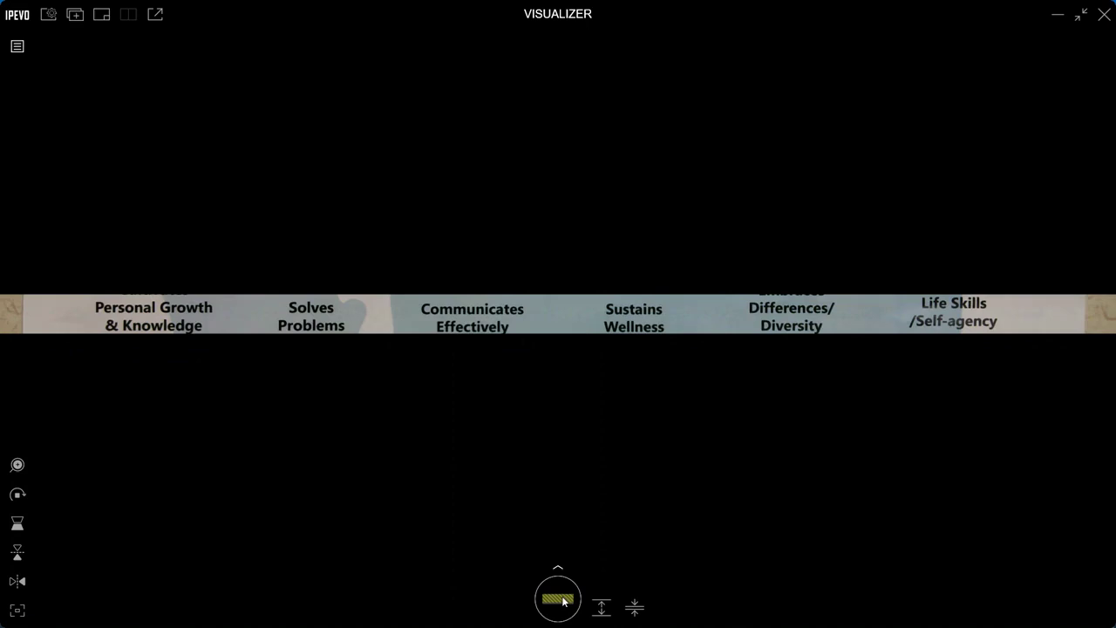
pyautogui.click(564, 601)
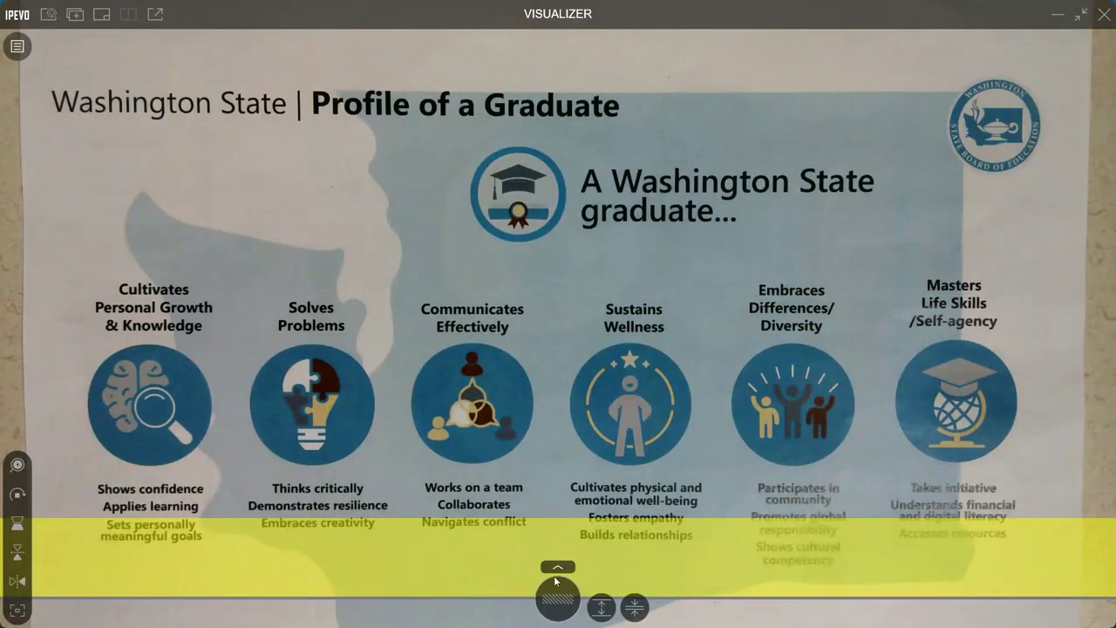
pyautogui.click(559, 569)
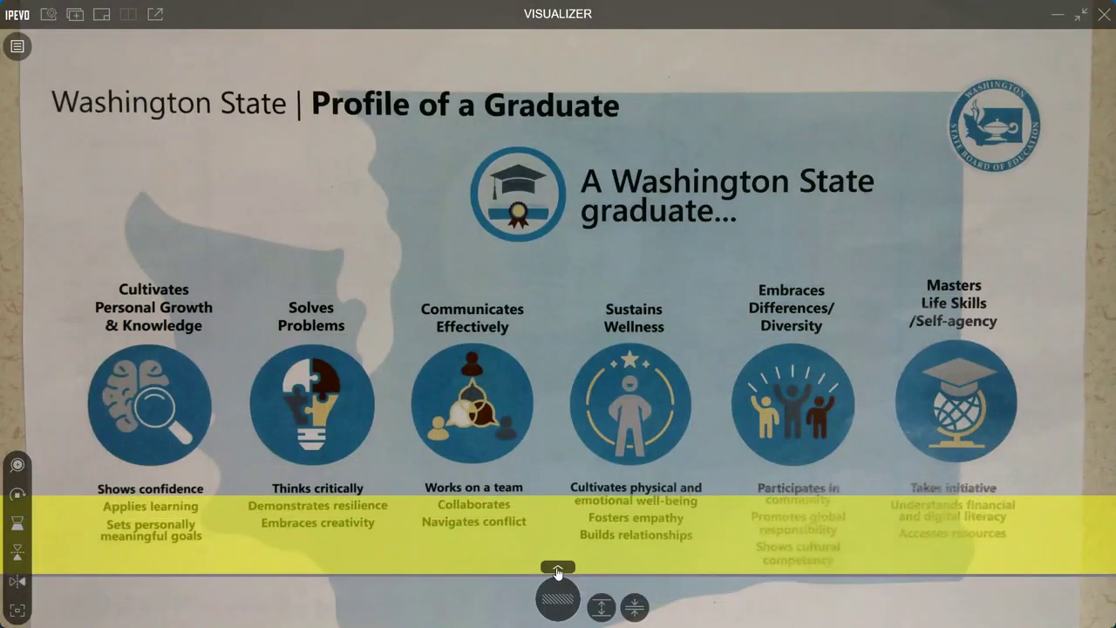
pyautogui.click(558, 569)
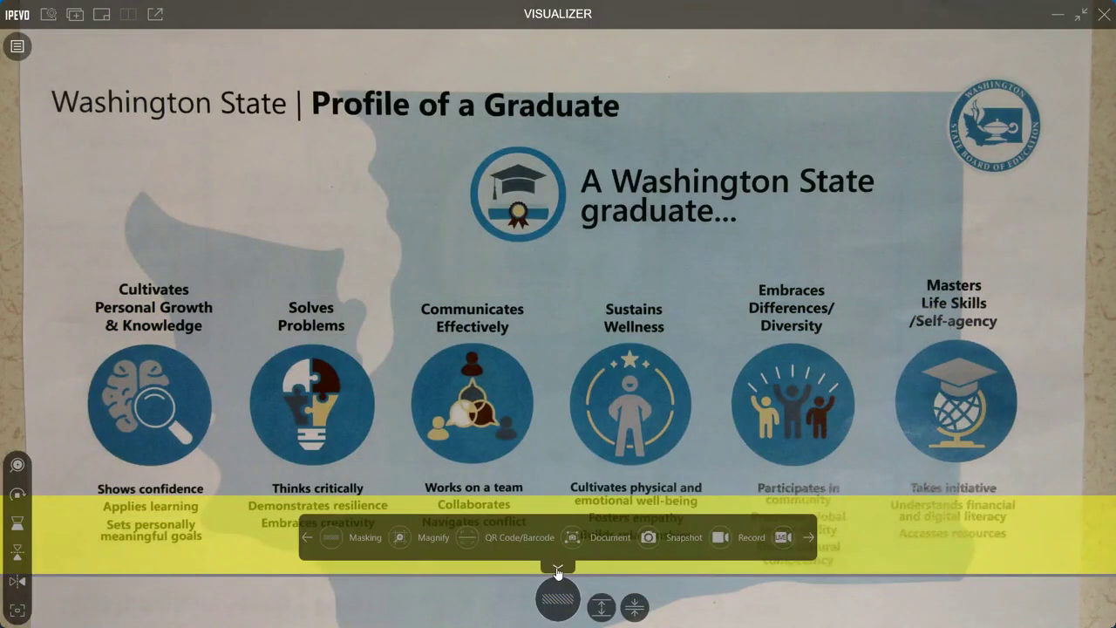
# Magnify part of the poster, then return to plain snapshot view with the annotation pens out.
pyautogui.click(427, 538)
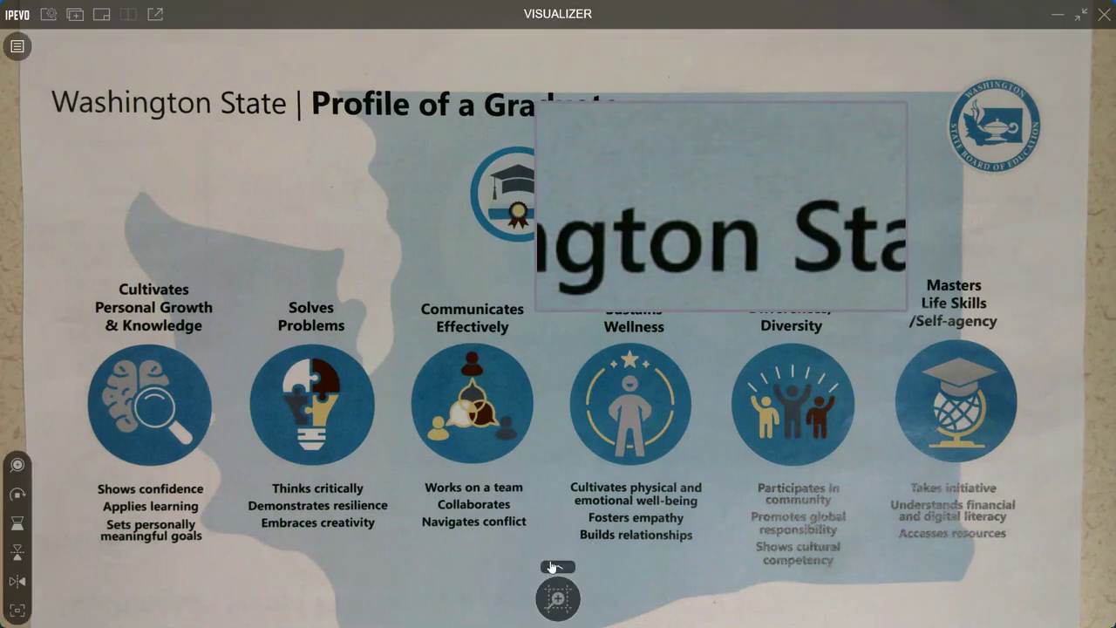
pyautogui.click(558, 569)
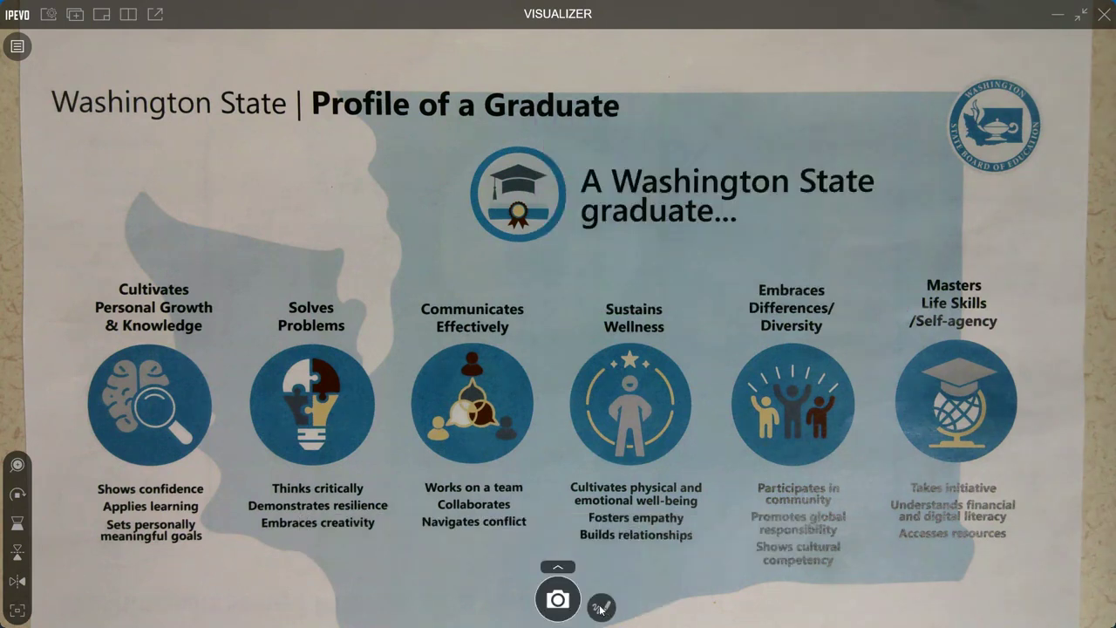
pyautogui.click(601, 607)
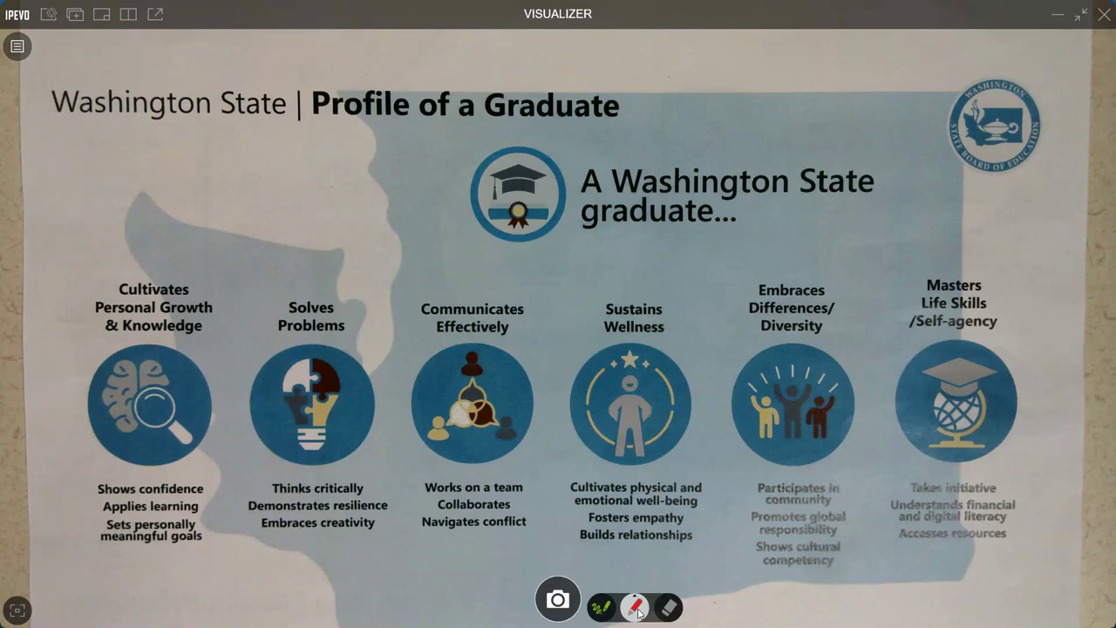
# Circle 'Solves Problems' in red, then Clear All annotations and put the drawing tools away.
pyautogui.click(638, 609)
pyautogui.moveTo(336, 301)
pyautogui.mouseDown()
pyautogui.moveTo(287, 299)
pyautogui.moveTo(270, 319)
pyautogui.mouseUp()
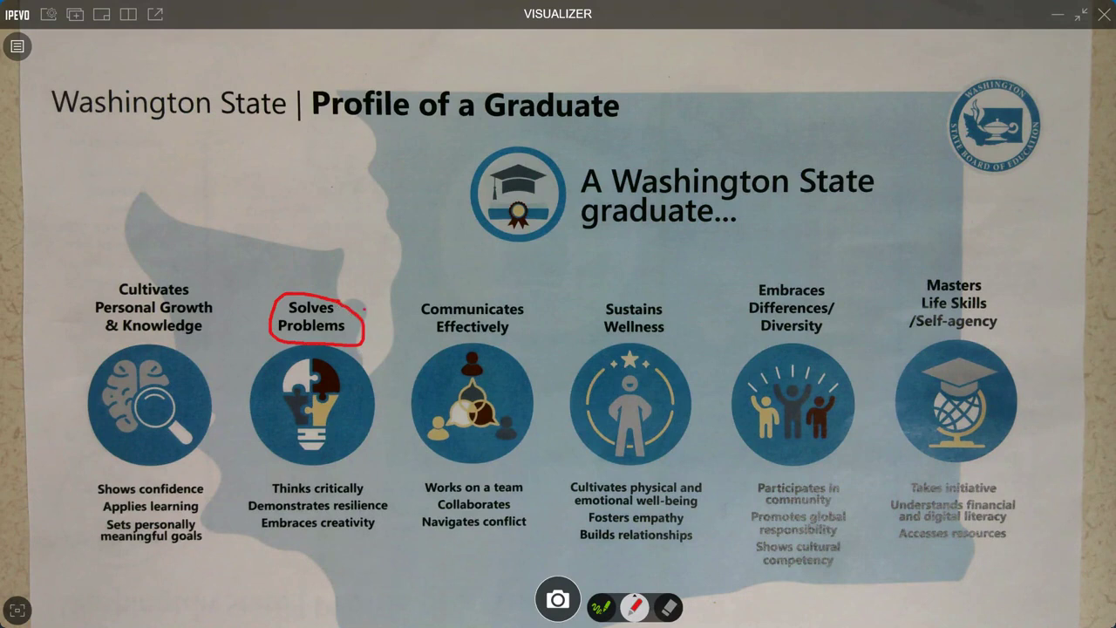
pyautogui.click(669, 612)
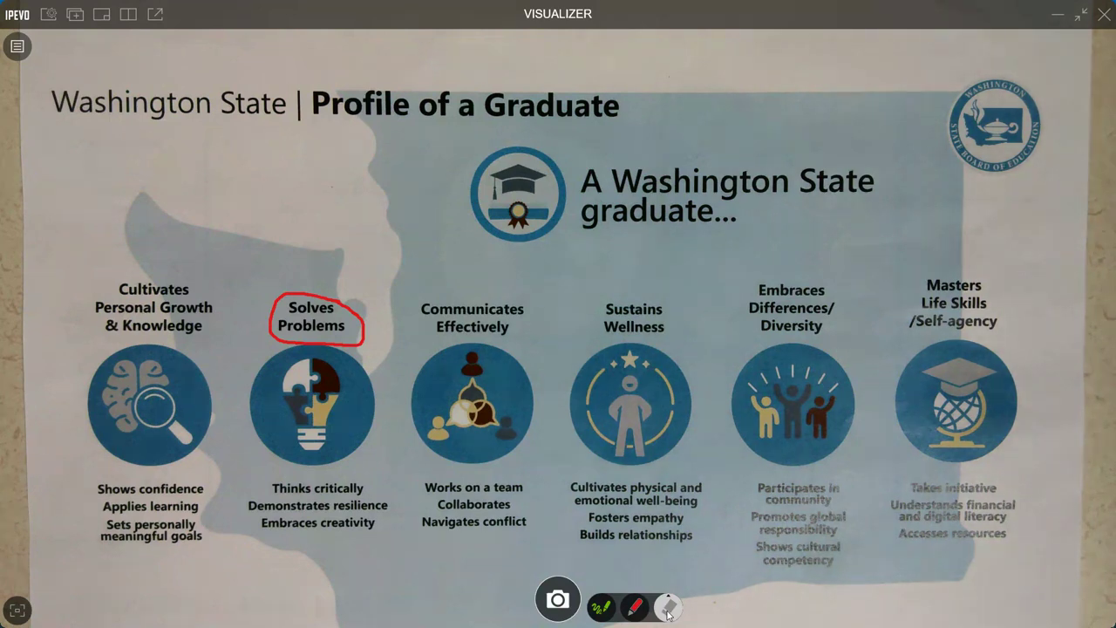
pyautogui.click(668, 604)
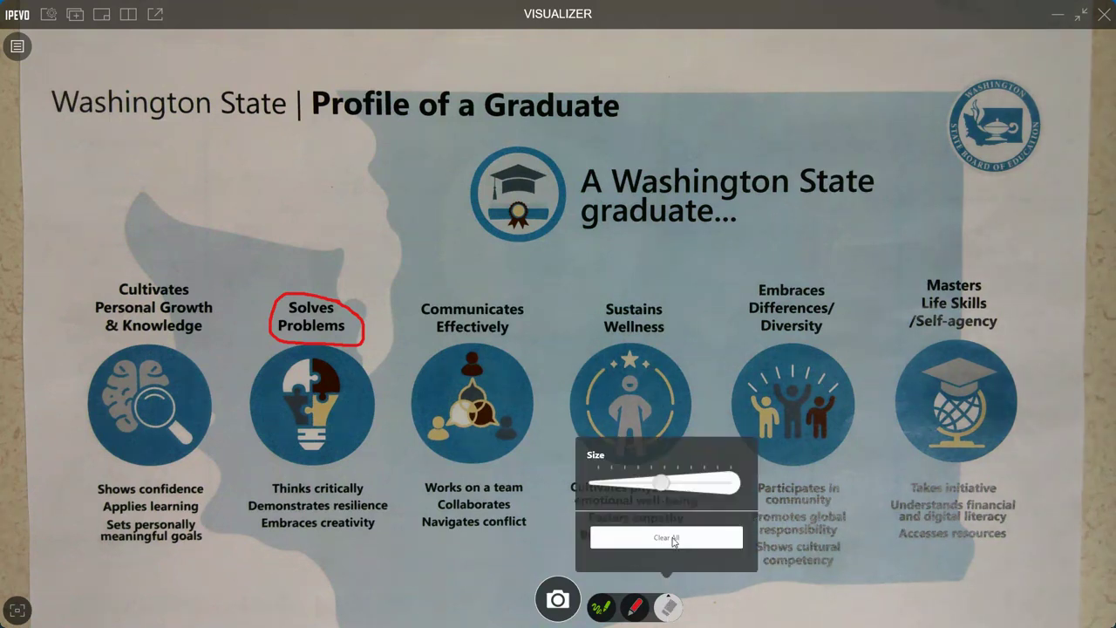
pyautogui.click(673, 540)
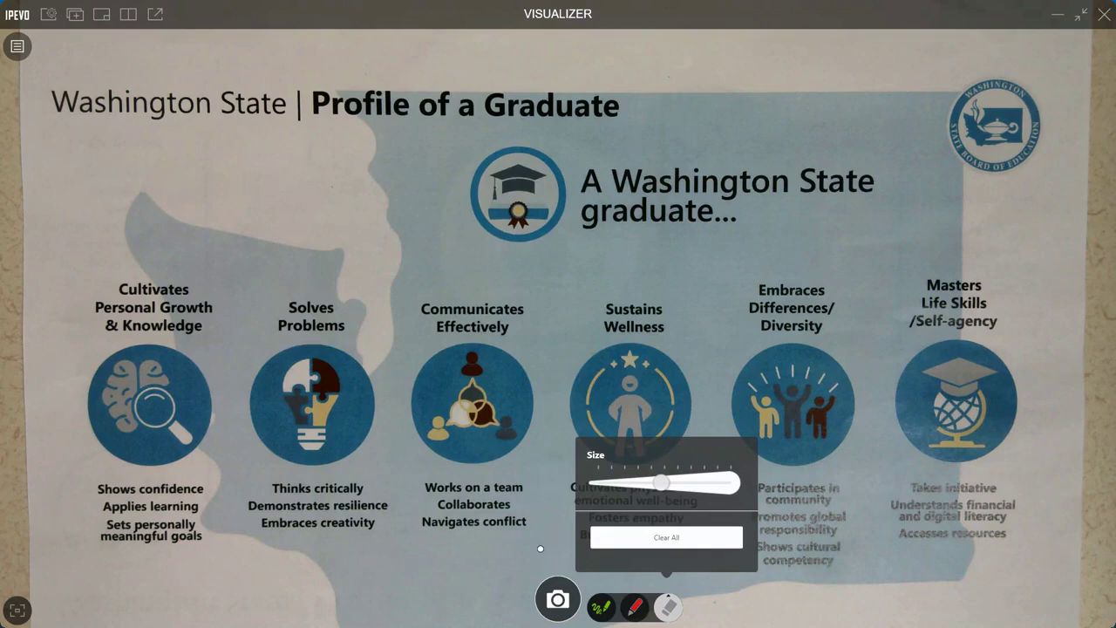
pyautogui.click(600, 608)
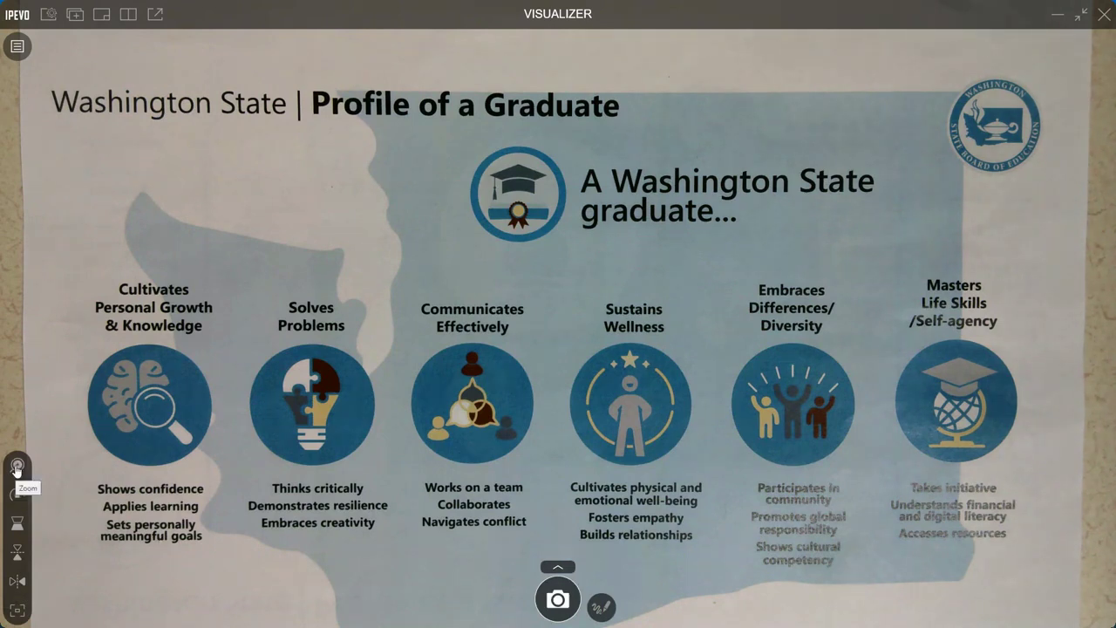
pyautogui.click(16, 468)
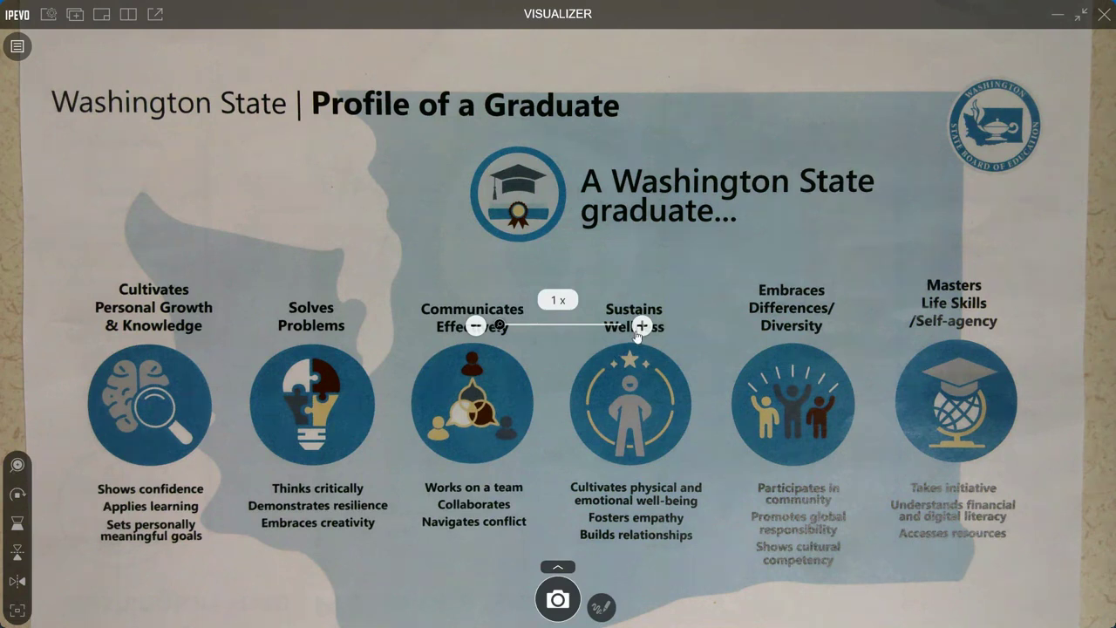
pyautogui.click(641, 325)
pyautogui.click(642, 325)
pyautogui.click(642, 325)
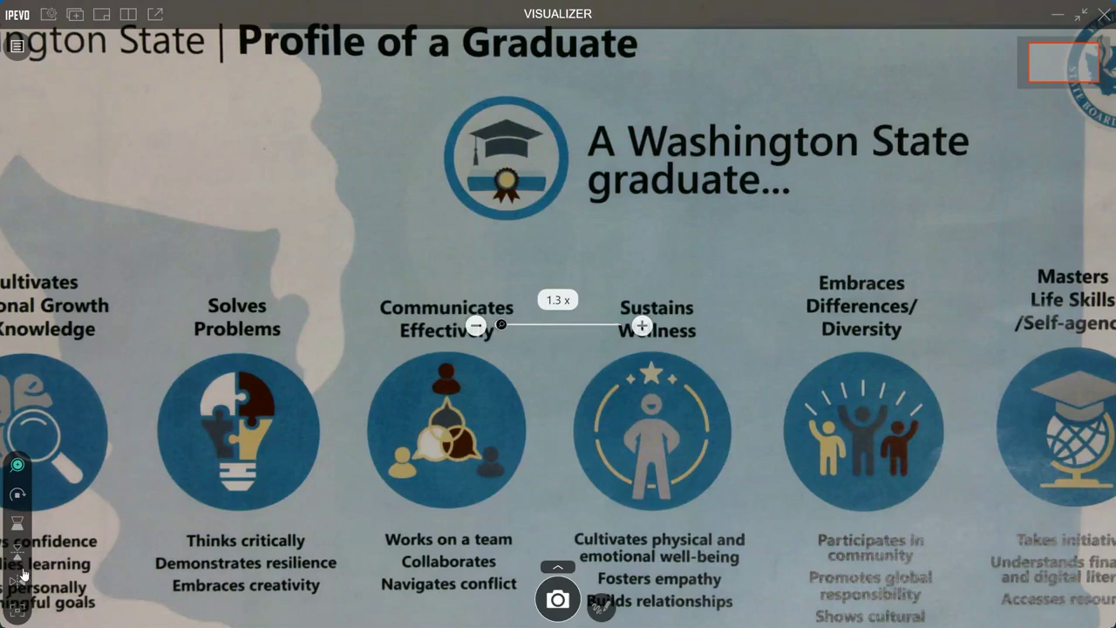
pyautogui.click(18, 614)
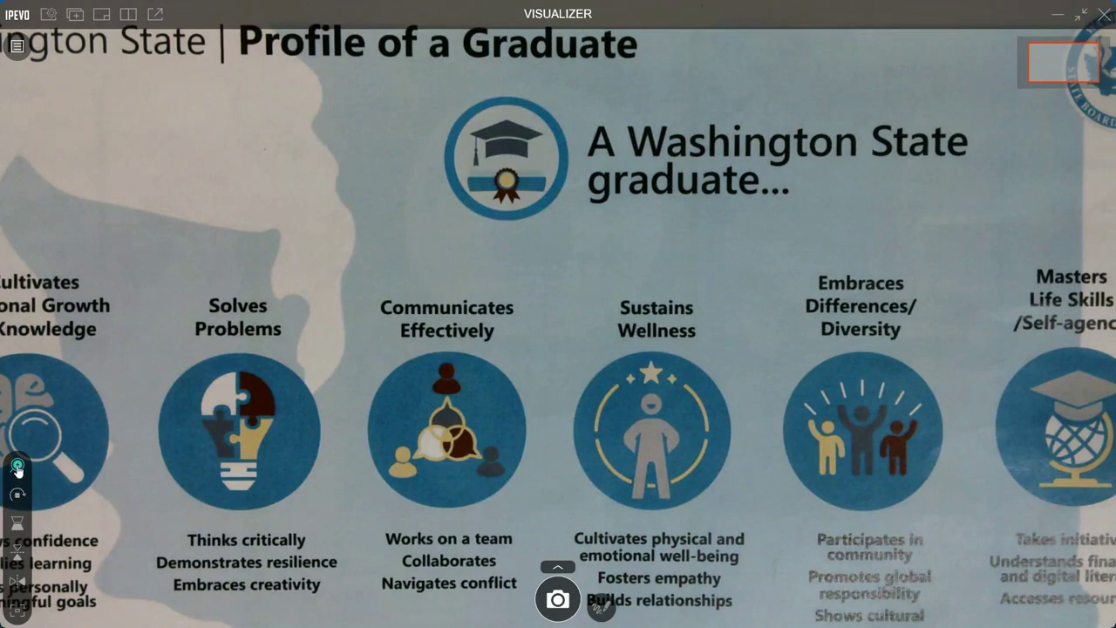
pyautogui.click(477, 326)
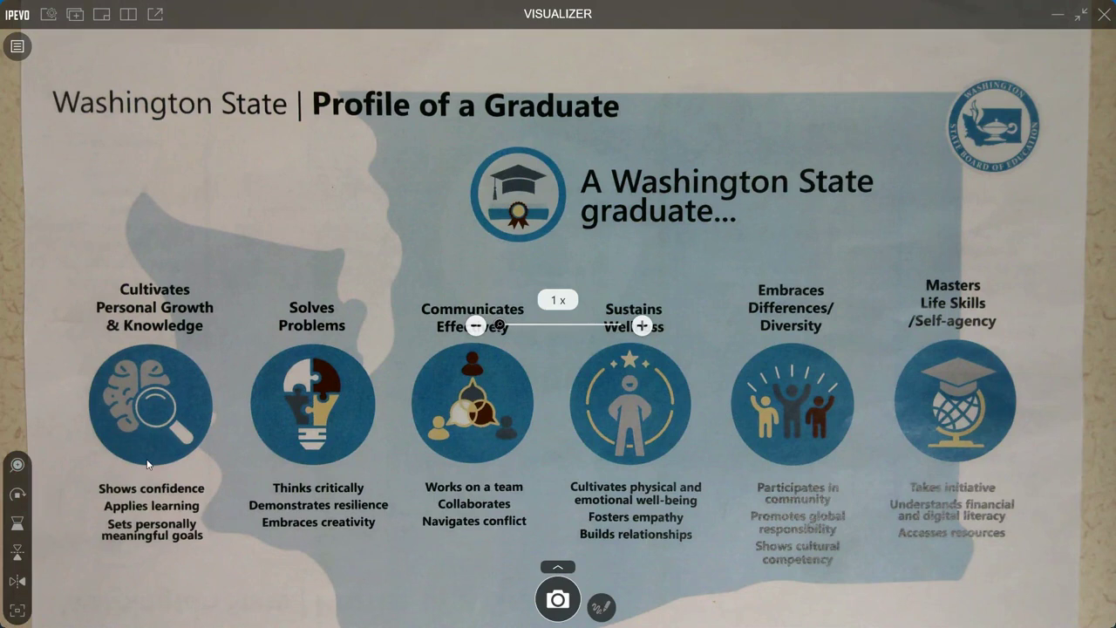
pyautogui.click(16, 495)
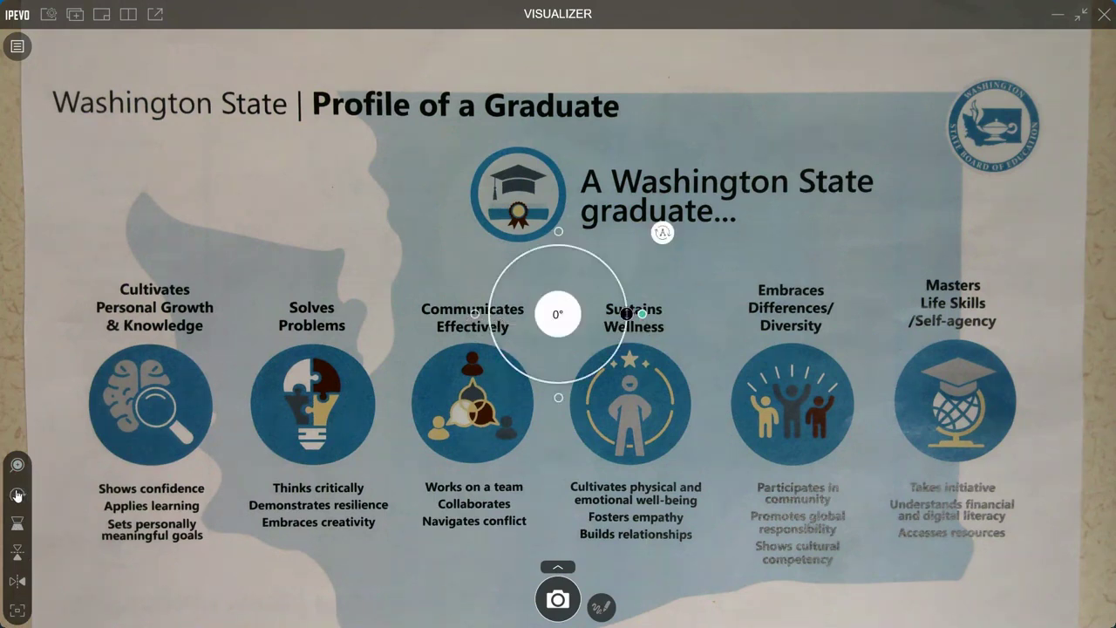
pyautogui.moveTo(626, 314)
pyautogui.mouseDown()
pyautogui.moveTo(627, 332)
pyautogui.moveTo(628, 313)
pyautogui.mouseUp()
pyautogui.click(663, 233)
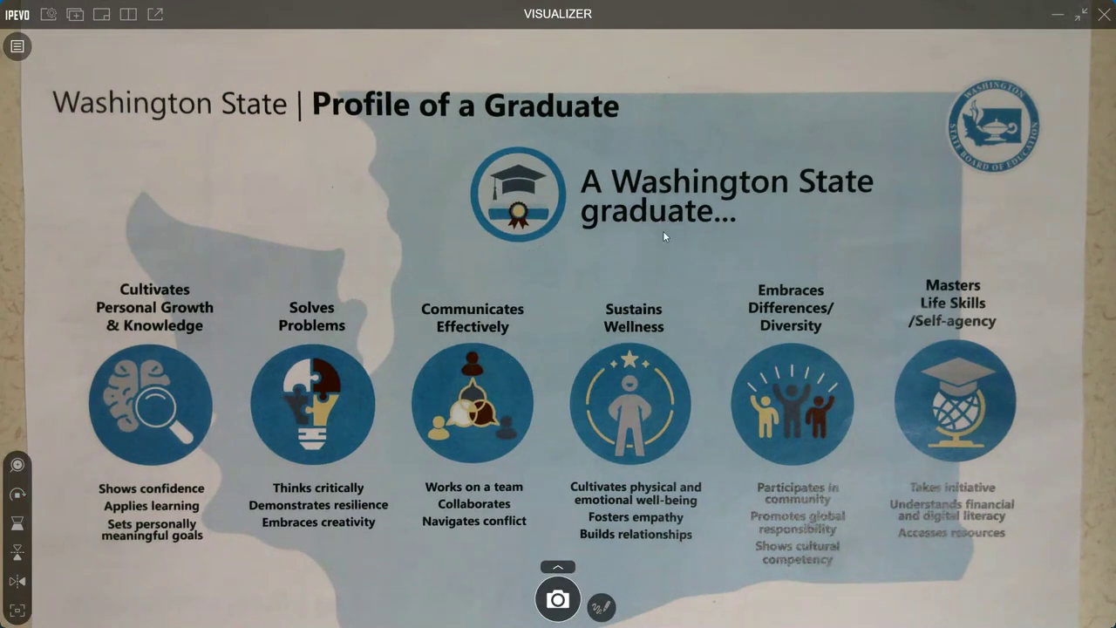
# Try keystone correction, vertical flip and mirroring (undoing each), autofocus, then open the settings menu.
pyautogui.click(16, 526)
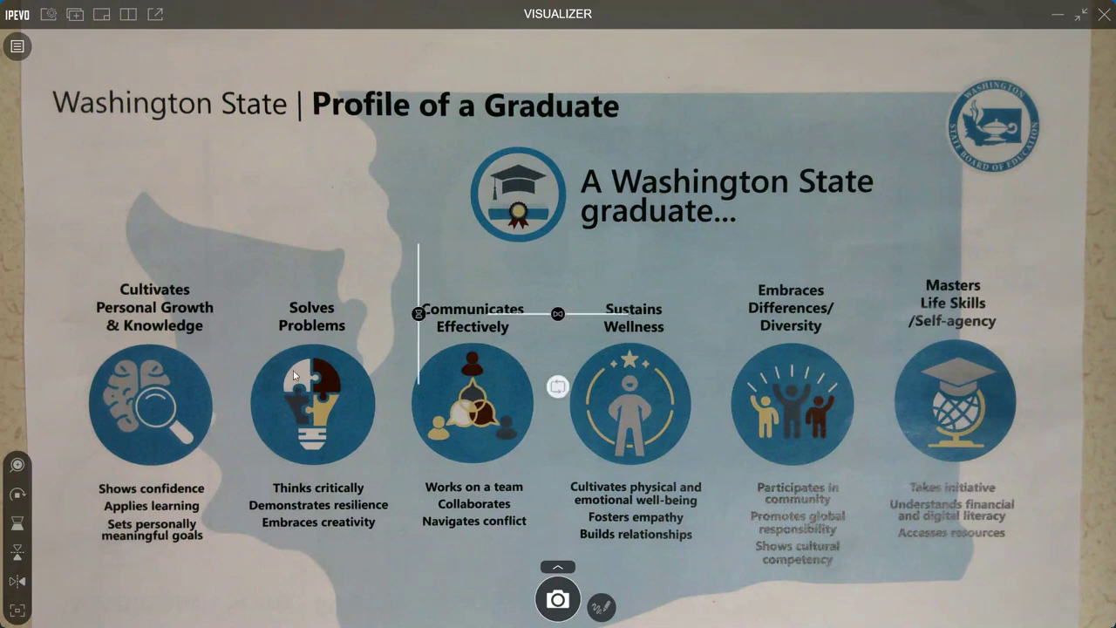
pyautogui.moveTo(419, 315); pyautogui.dragTo(419, 320)
pyautogui.click(17, 554)
pyautogui.click(17, 555)
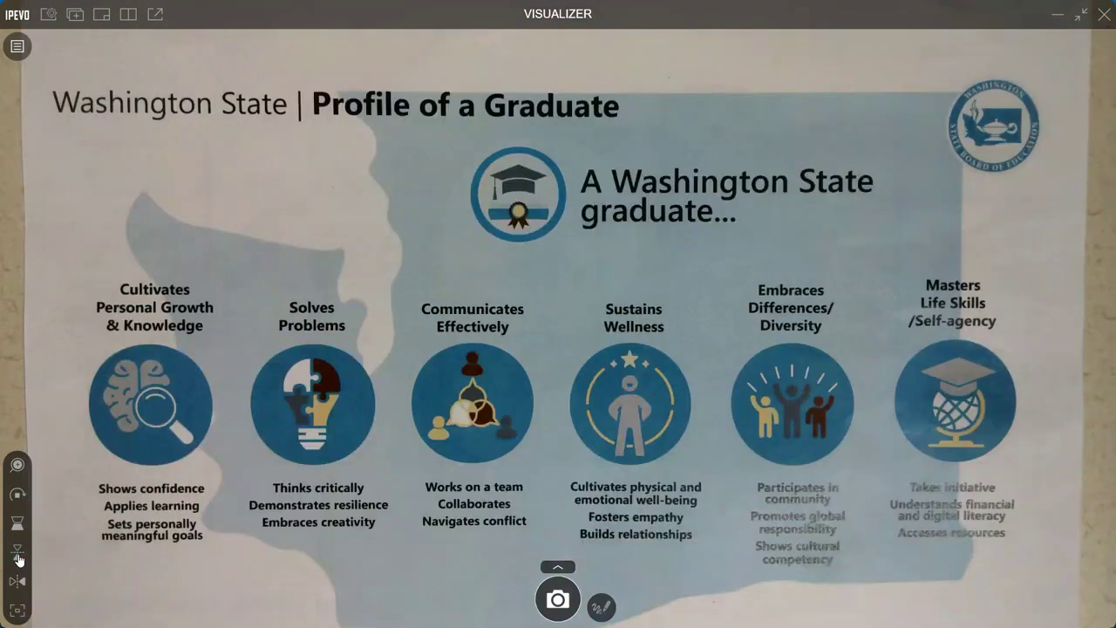
pyautogui.click(17, 581)
pyautogui.click(18, 581)
pyautogui.click(17, 612)
pyautogui.click(16, 49)
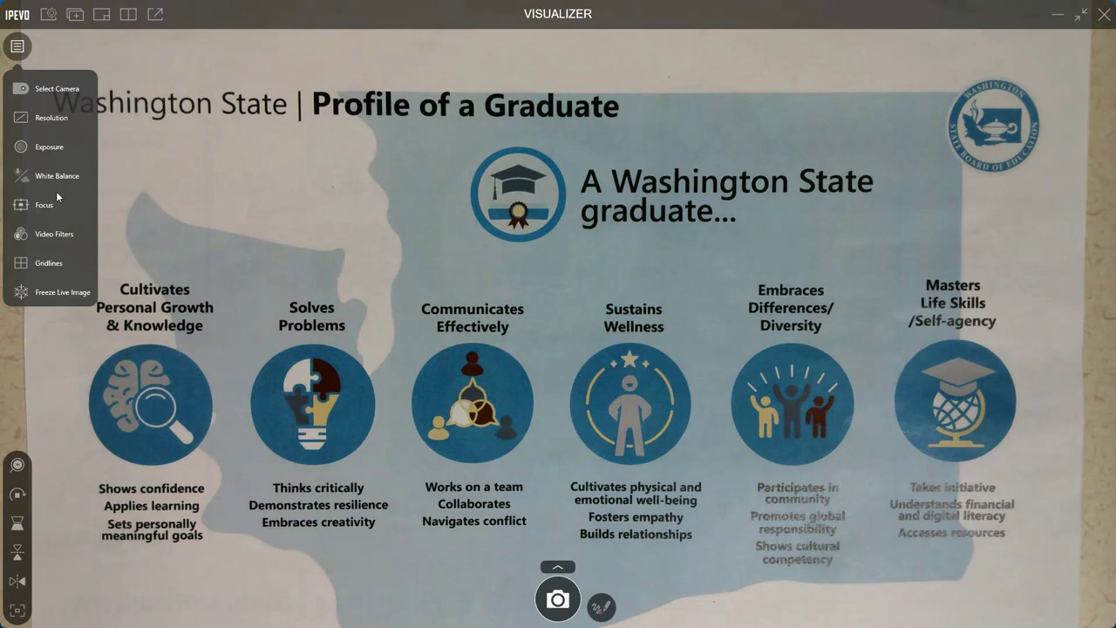
# Set 3 x 3 gridlines, switch Grayscale back to Normal, and freeze then resume the live image.
pyautogui.click(51, 263)
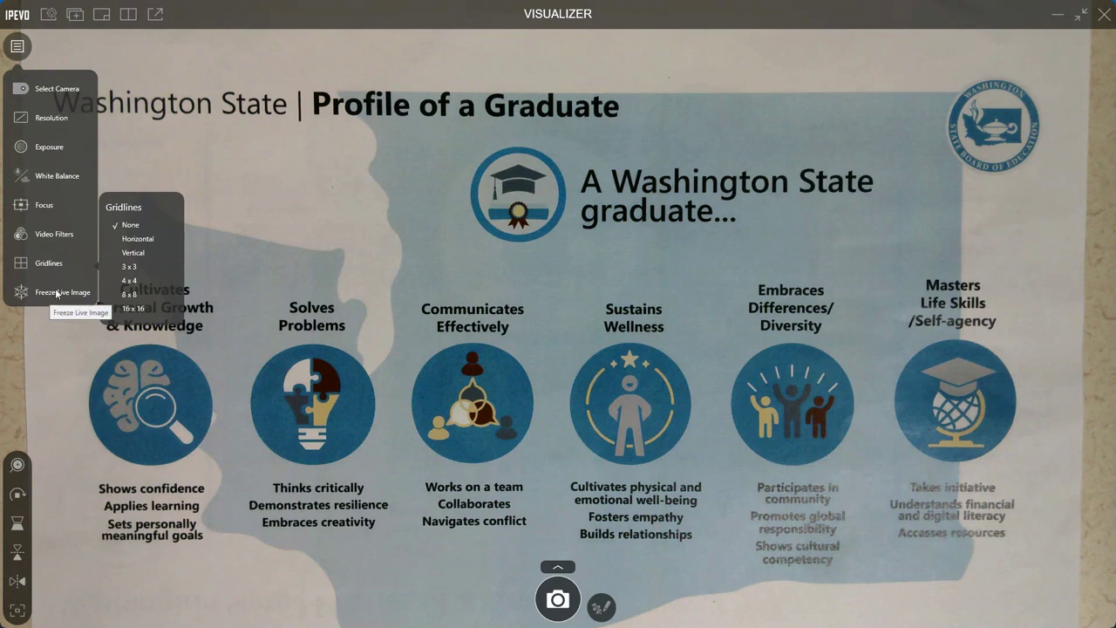
pyautogui.click(133, 271)
pyautogui.moveTo(42, 233)
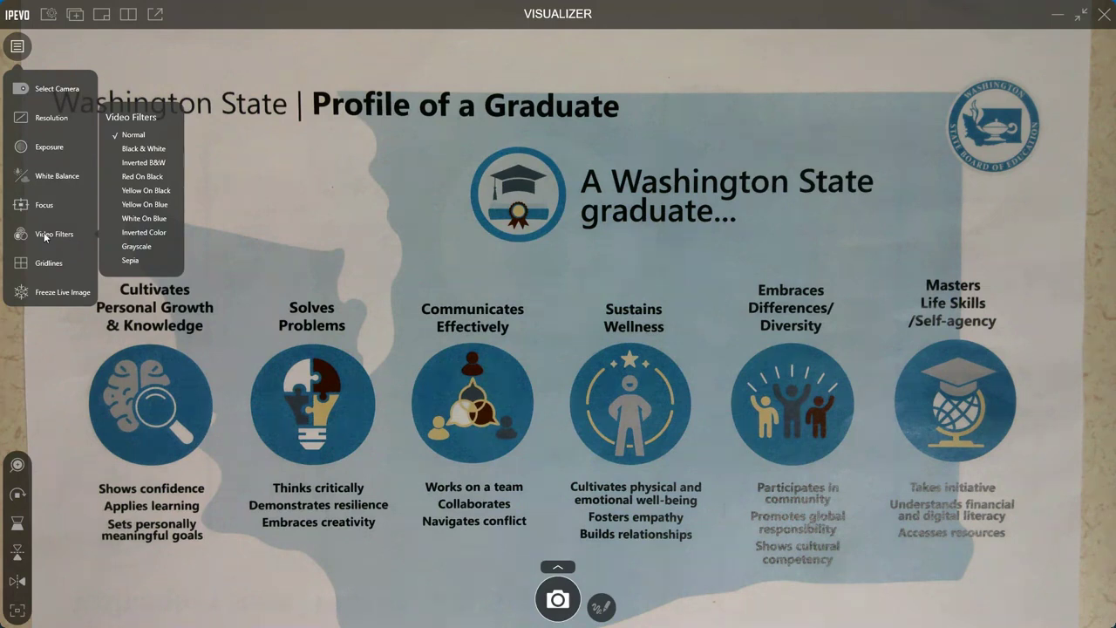
pyautogui.click(150, 248)
pyautogui.click(136, 136)
pyautogui.click(50, 291)
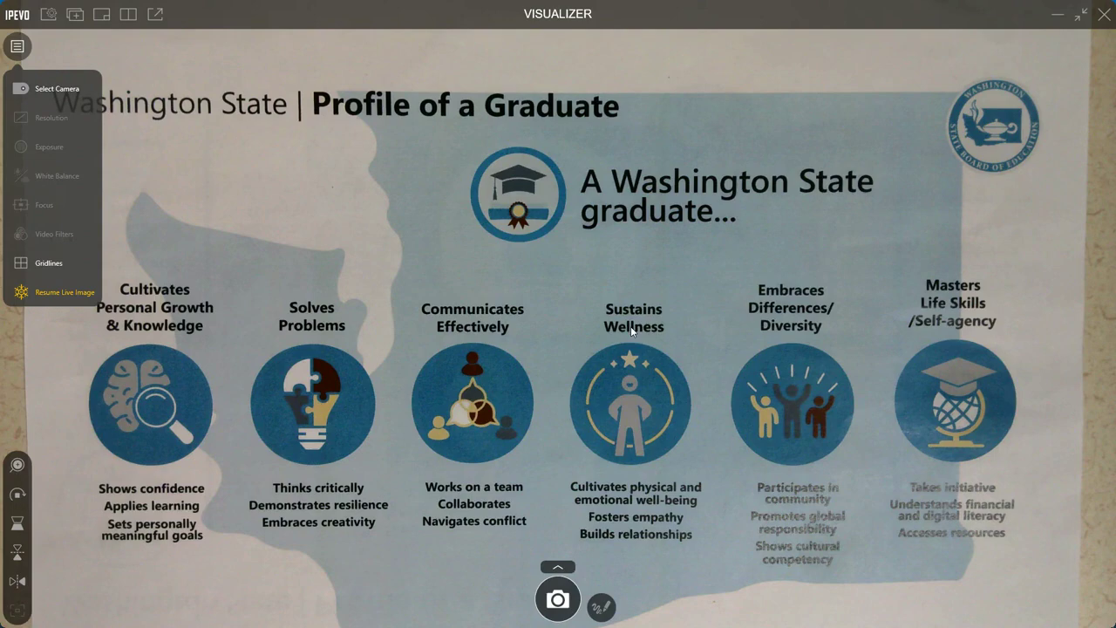
pyautogui.click(85, 293)
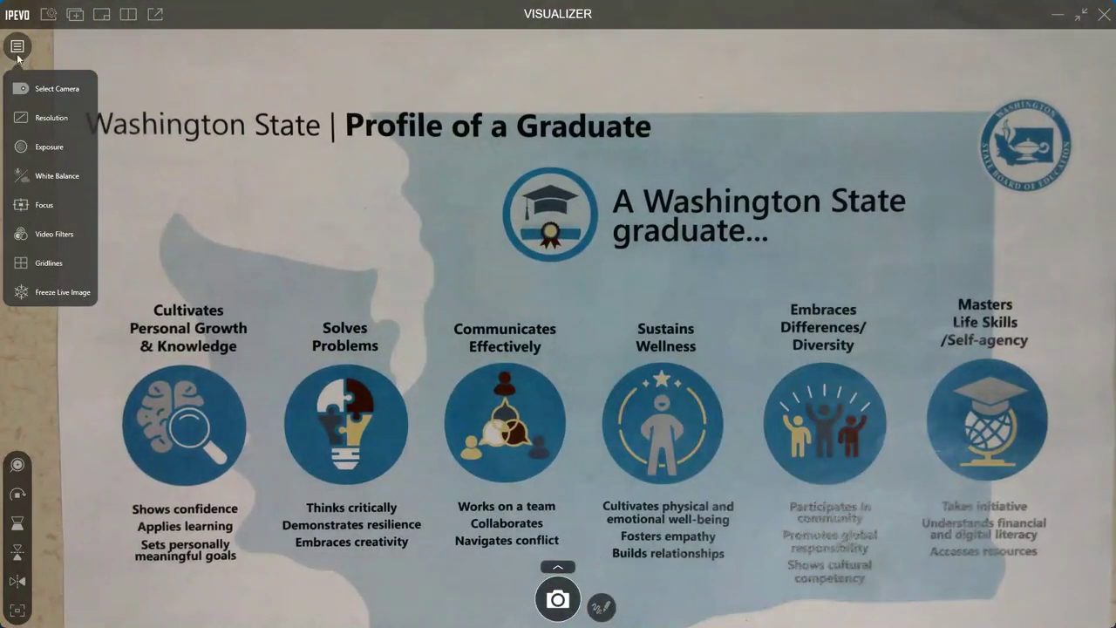
# Try Manual Focus and revert to automatic focus, close the settings menu, and exit Visualizer.
pyautogui.click(45, 208)
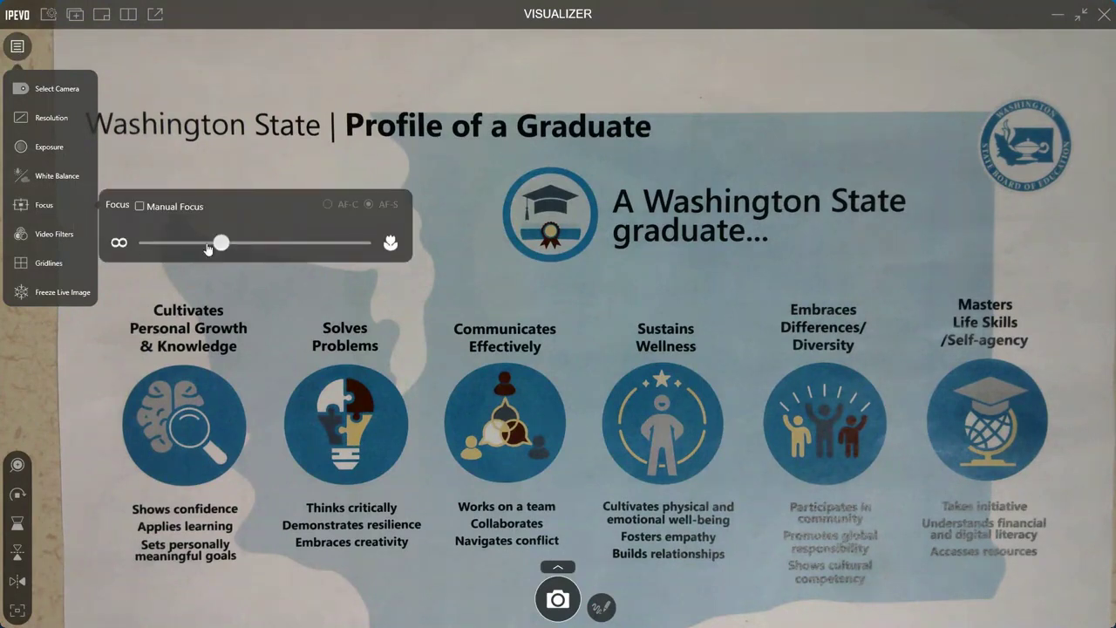
pyautogui.moveTo(225, 248); pyautogui.dragTo(227, 247)
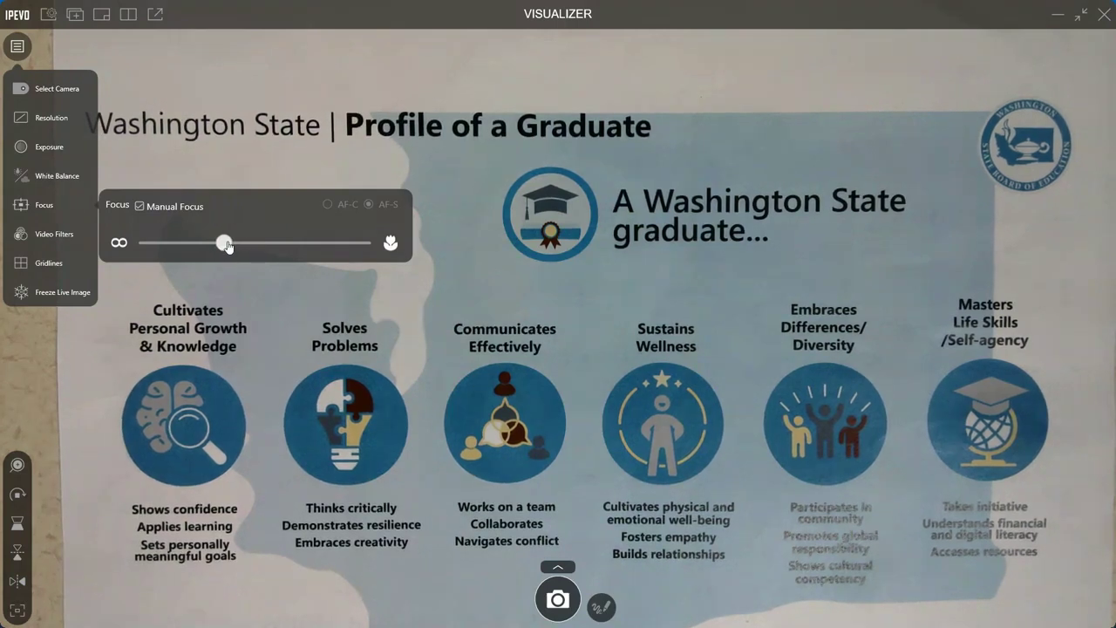
pyautogui.click(140, 207)
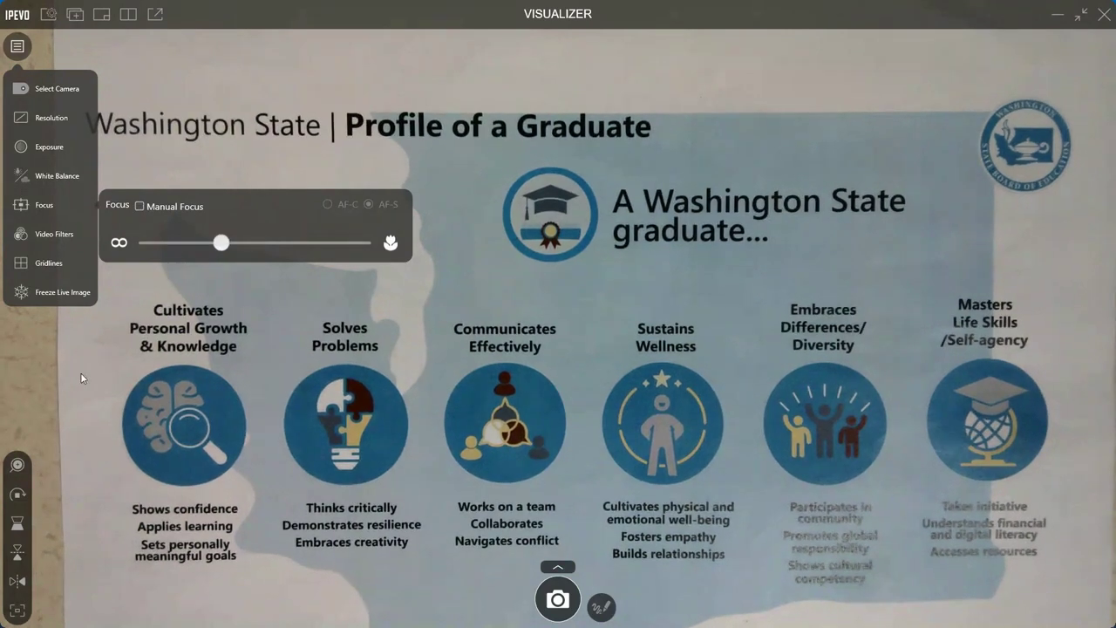
pyautogui.click(55, 390)
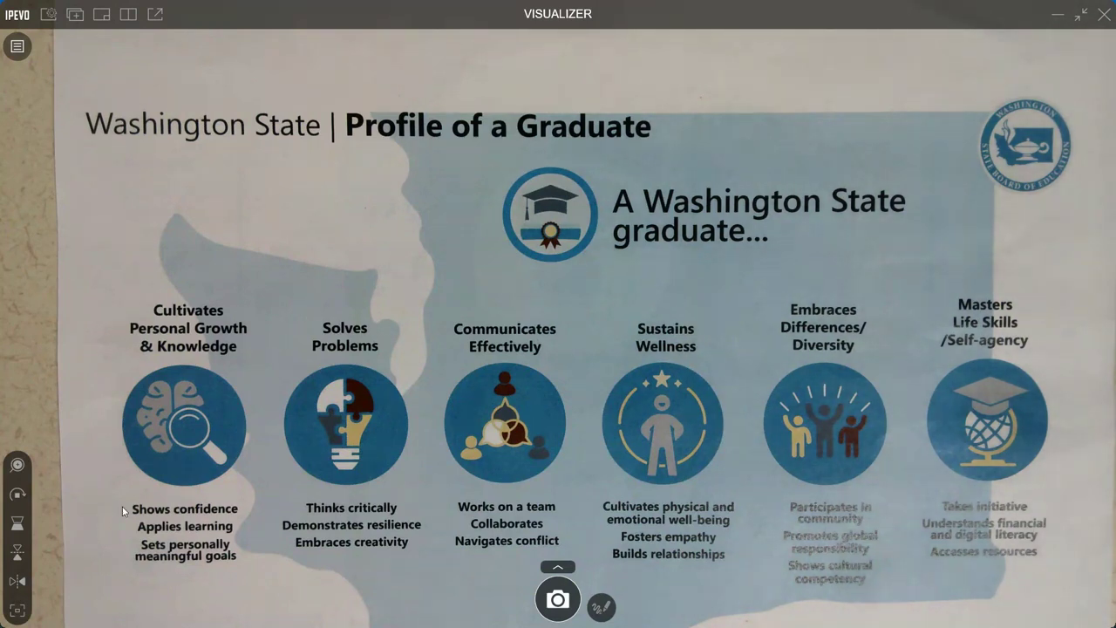
pyautogui.click(1106, 14)
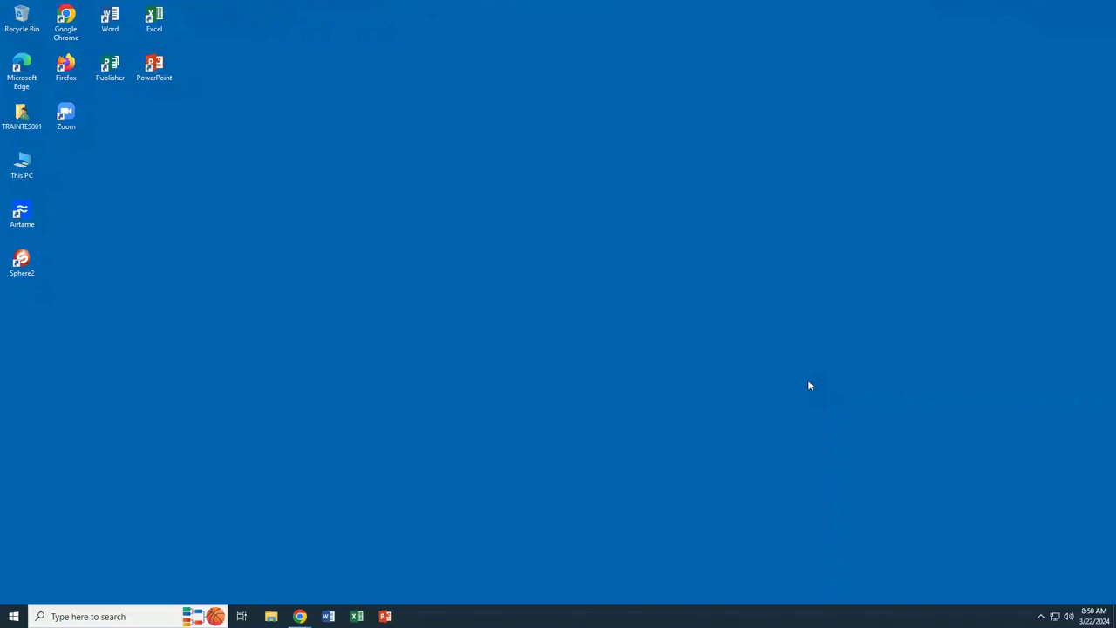